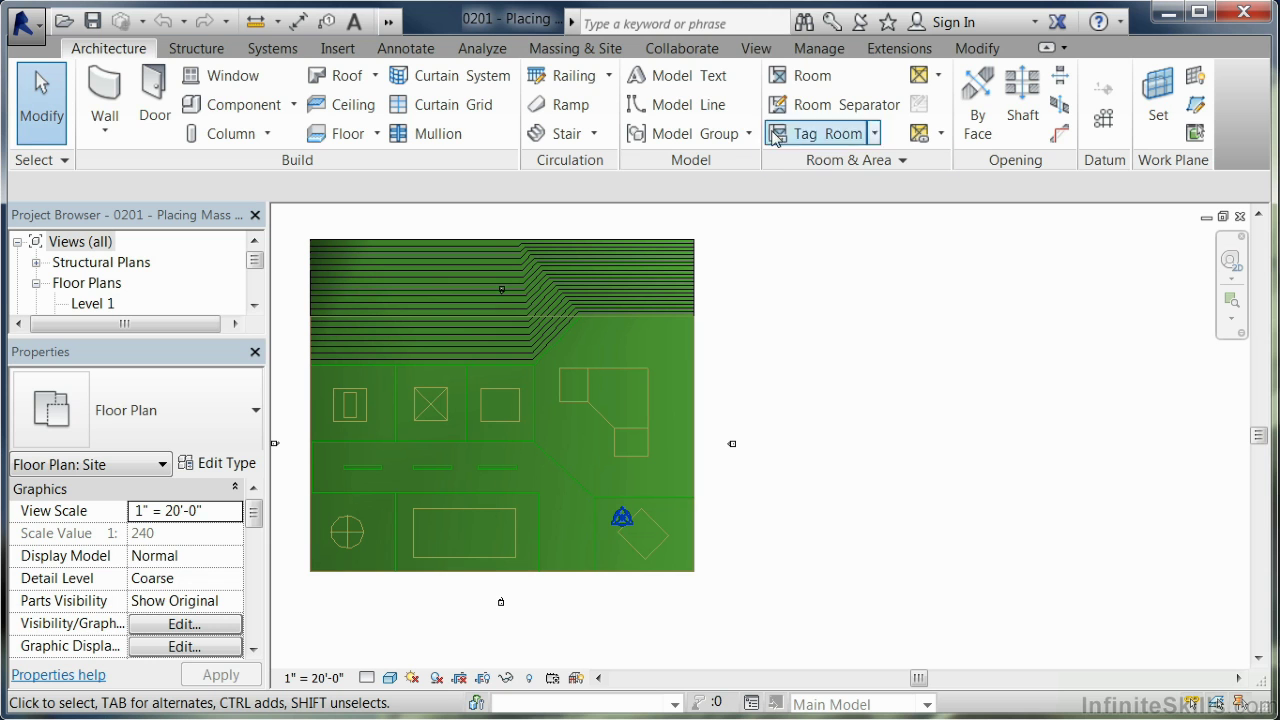
Step: Tile the Site floor plan and 3D view side by side, activating the 3D view, then the plan
click(752, 50)
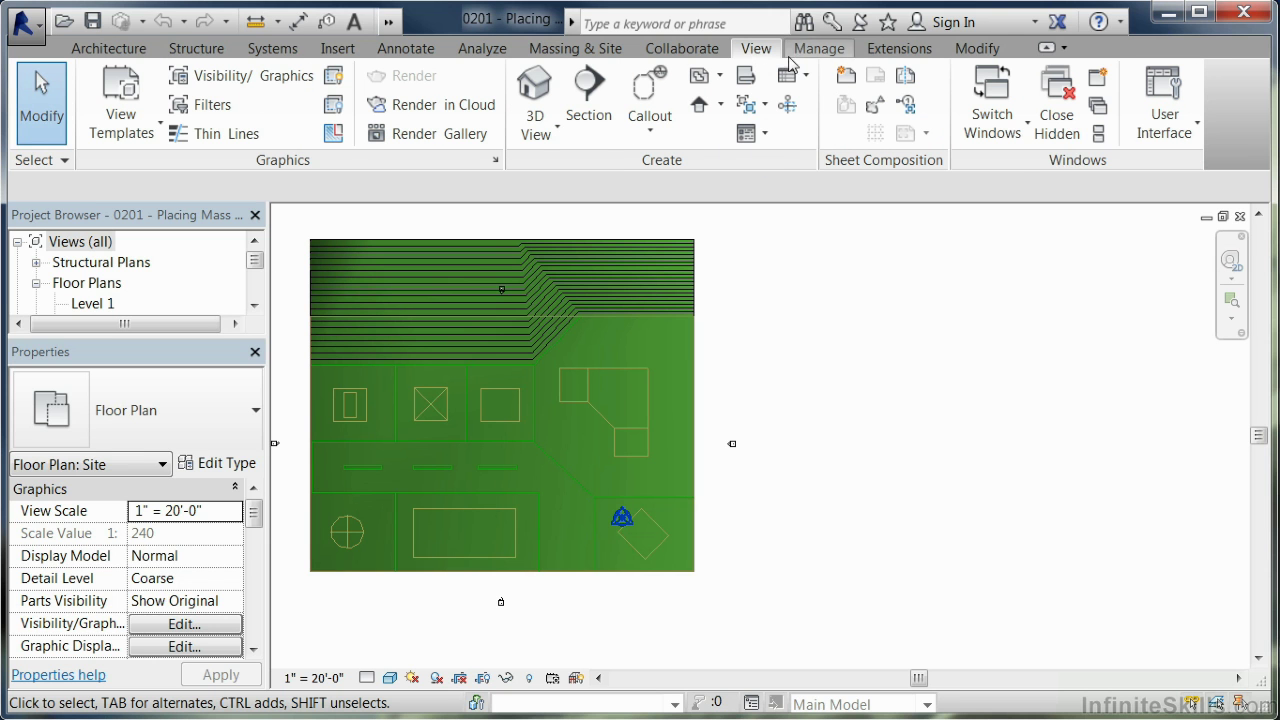
click(1094, 140)
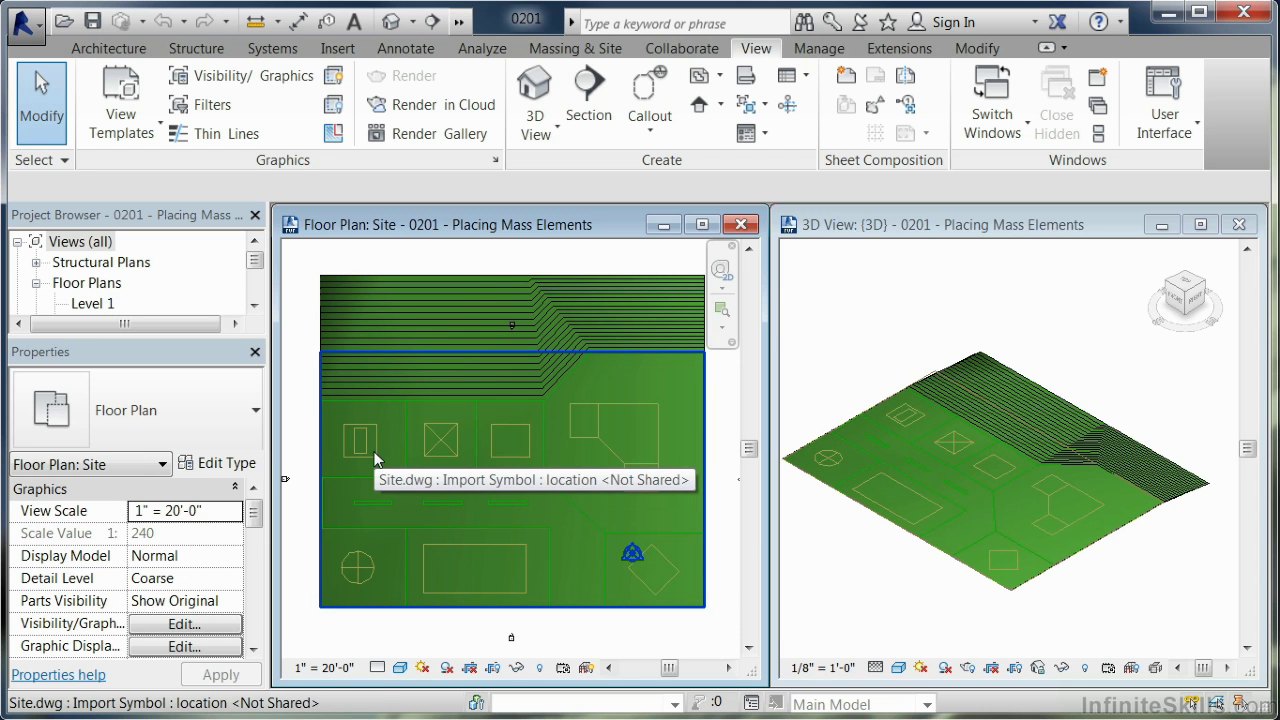
click(843, 362)
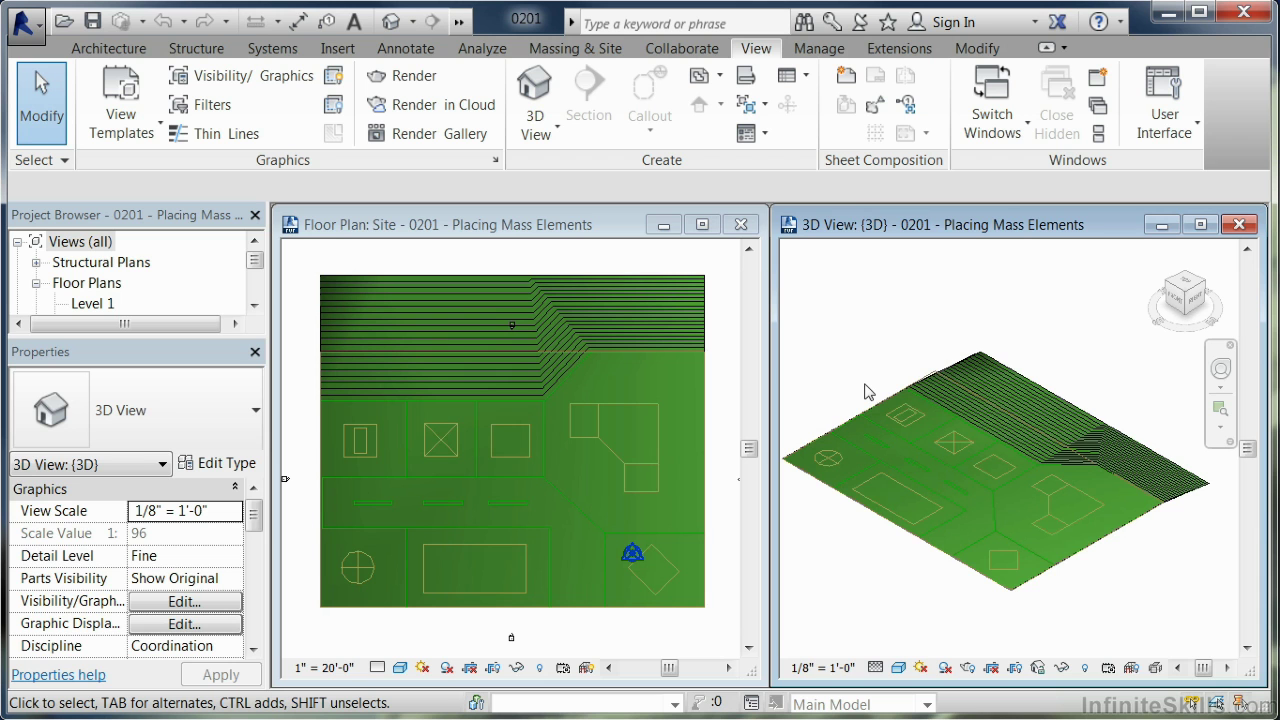
click(614, 266)
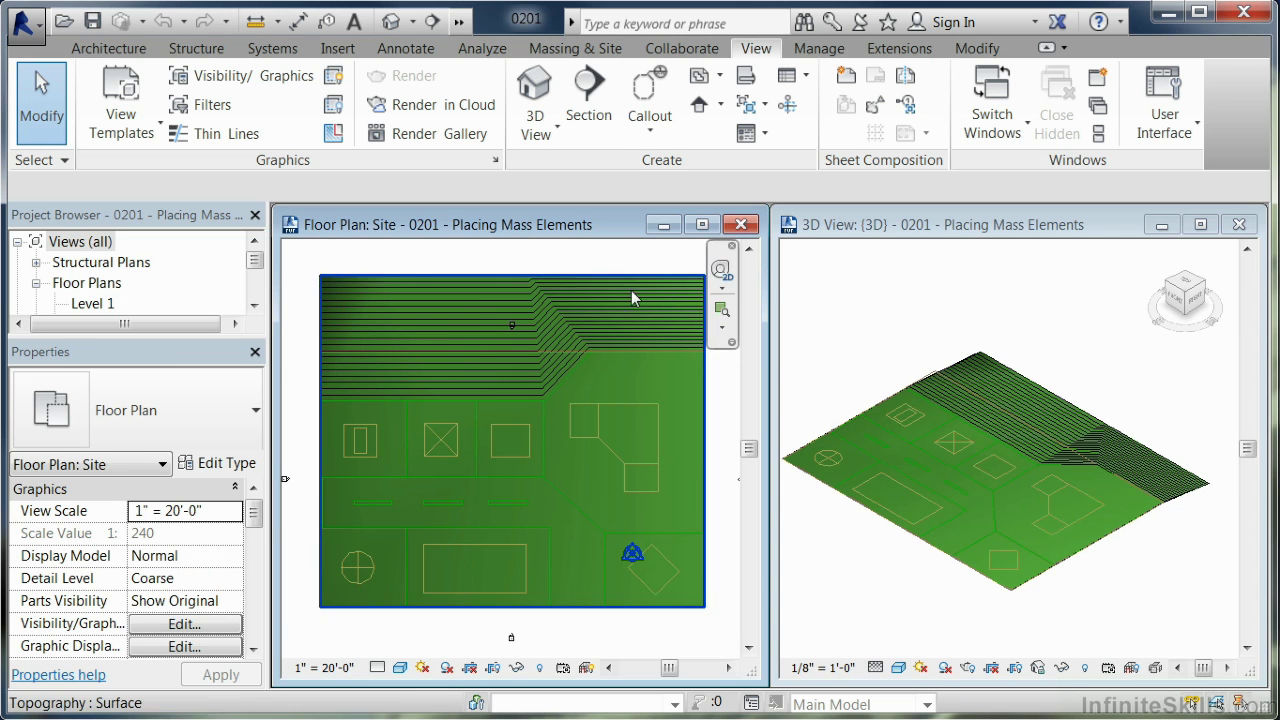
Step: On Massing & Site, switch the mass display to Show Mass Form and Floors
click(575, 49)
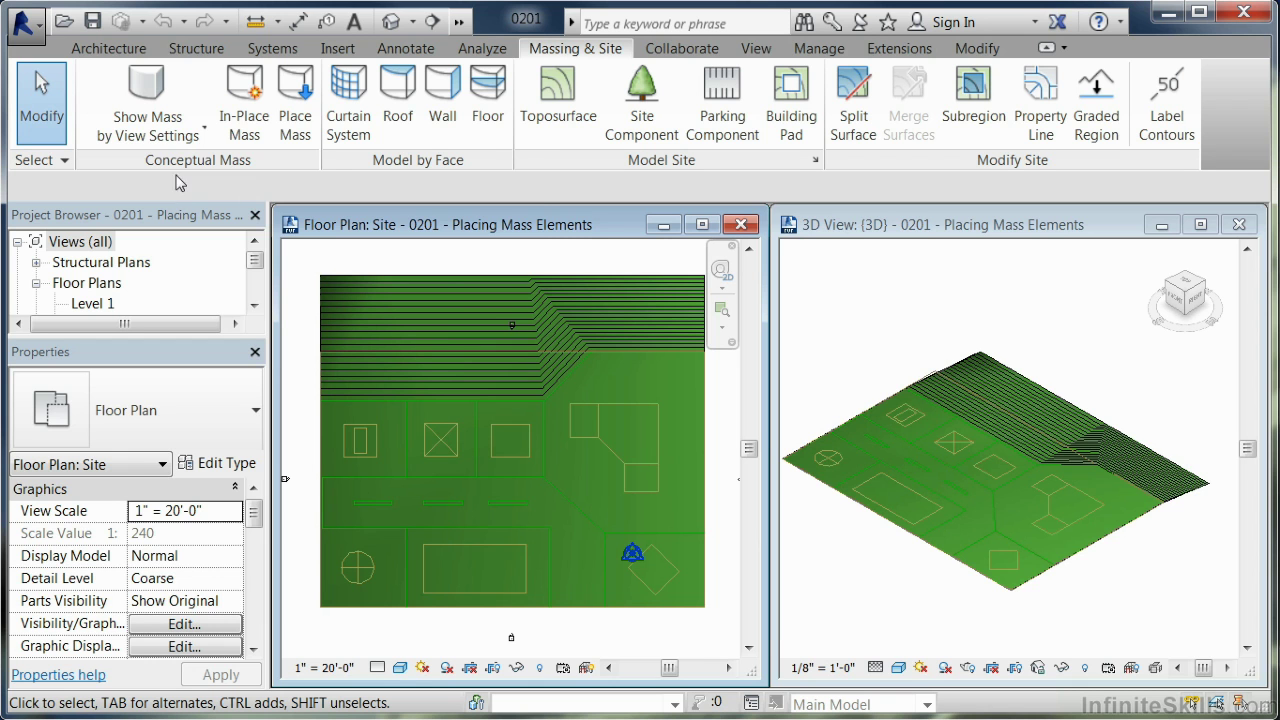
click(143, 84)
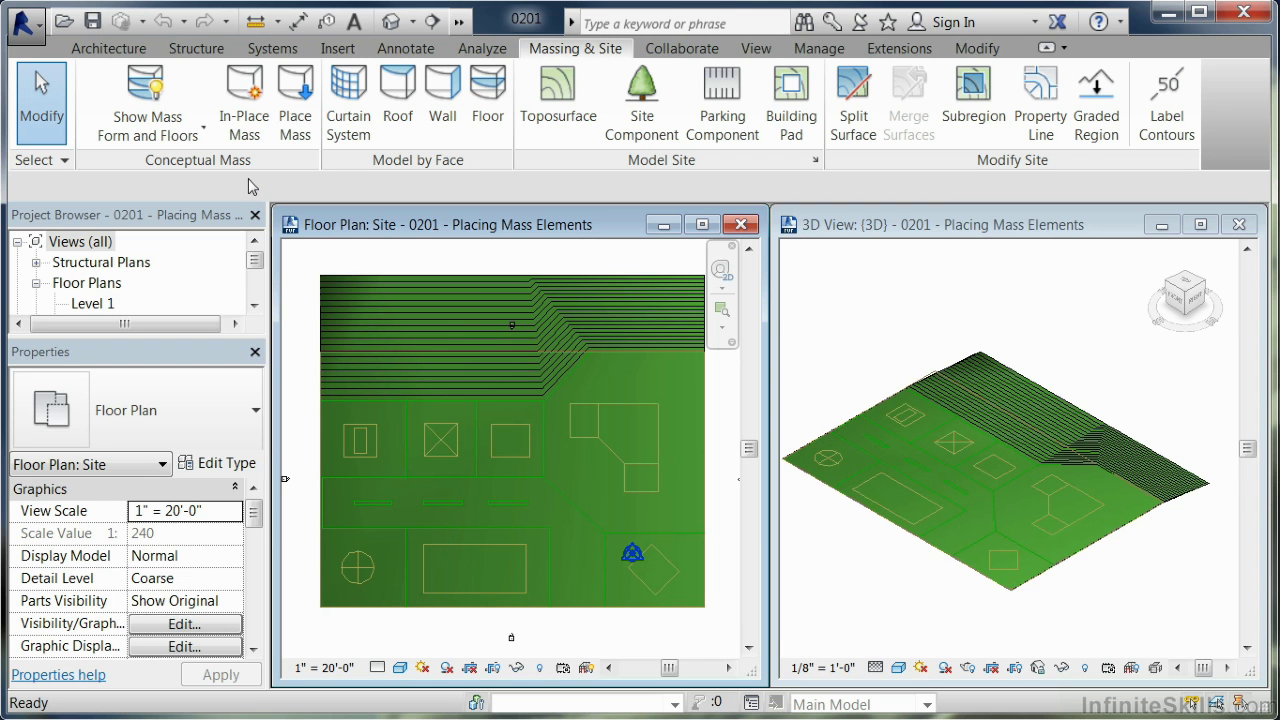
Step: Start Place Mass, agree to load a mass family, and open the Mass folder
click(290, 135)
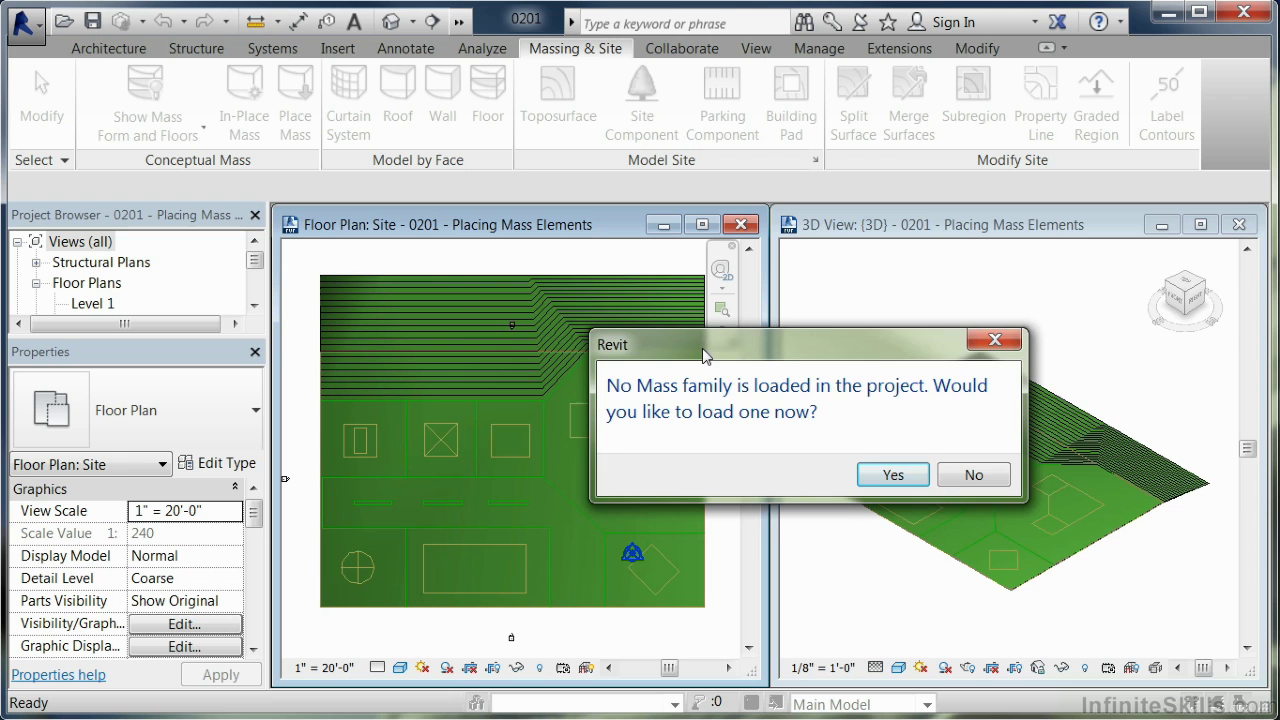
drag(704, 350, 618, 297)
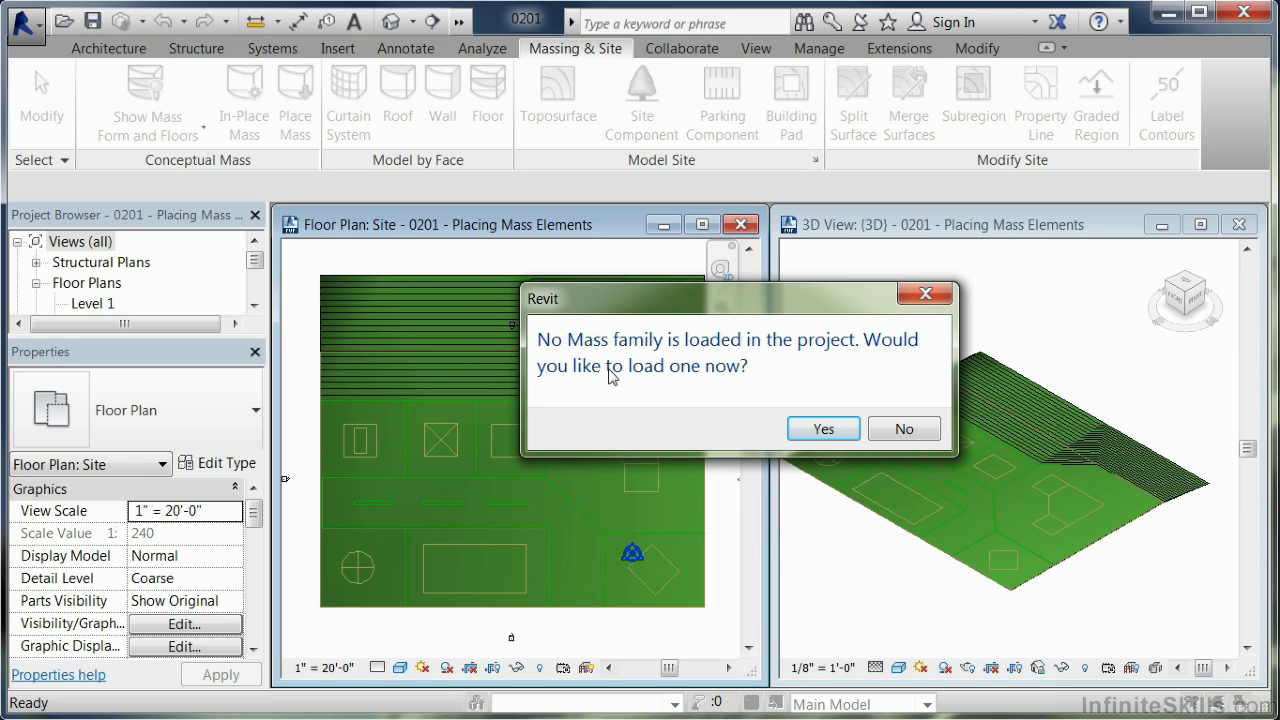
click(824, 430)
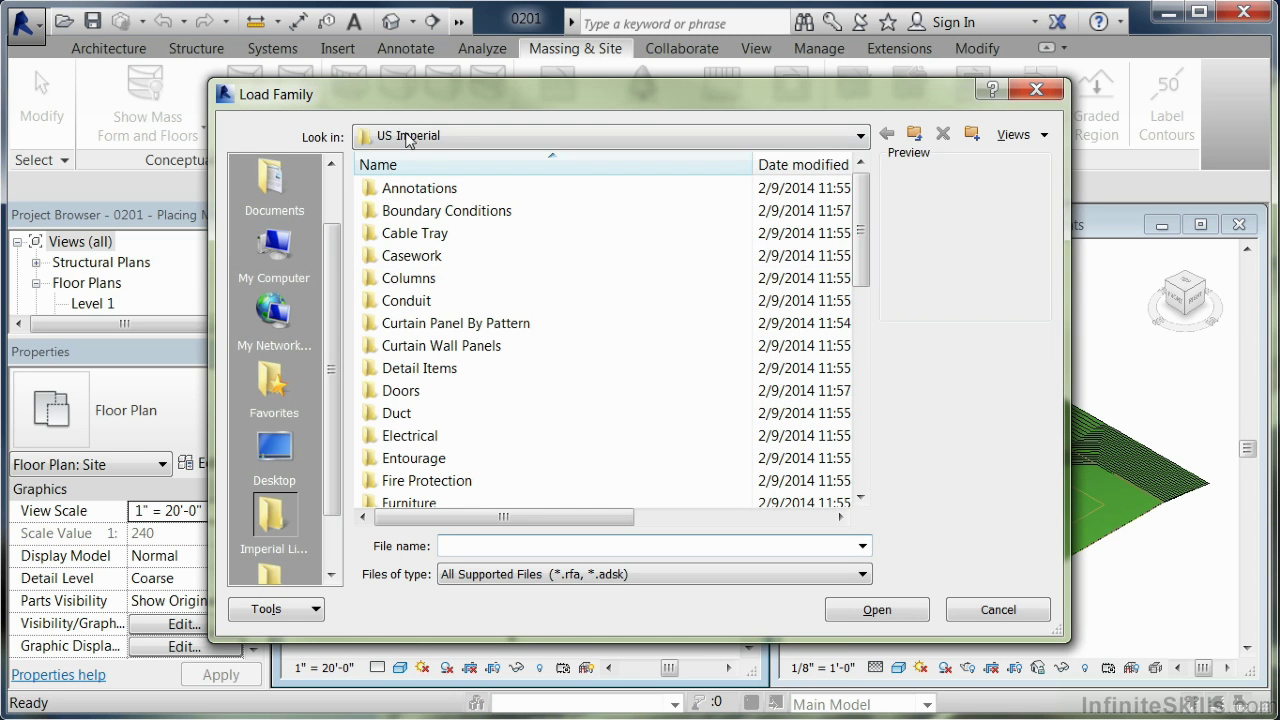
drag(862, 232, 862, 300)
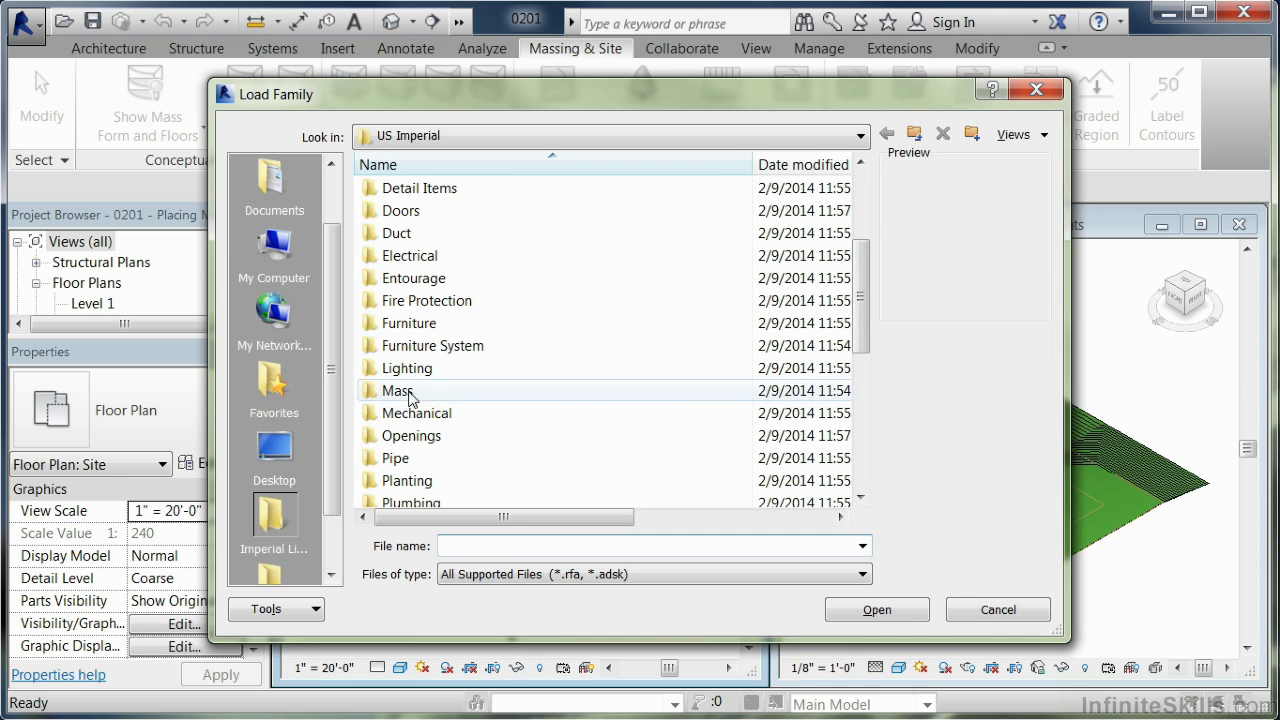
double_click(370, 391)
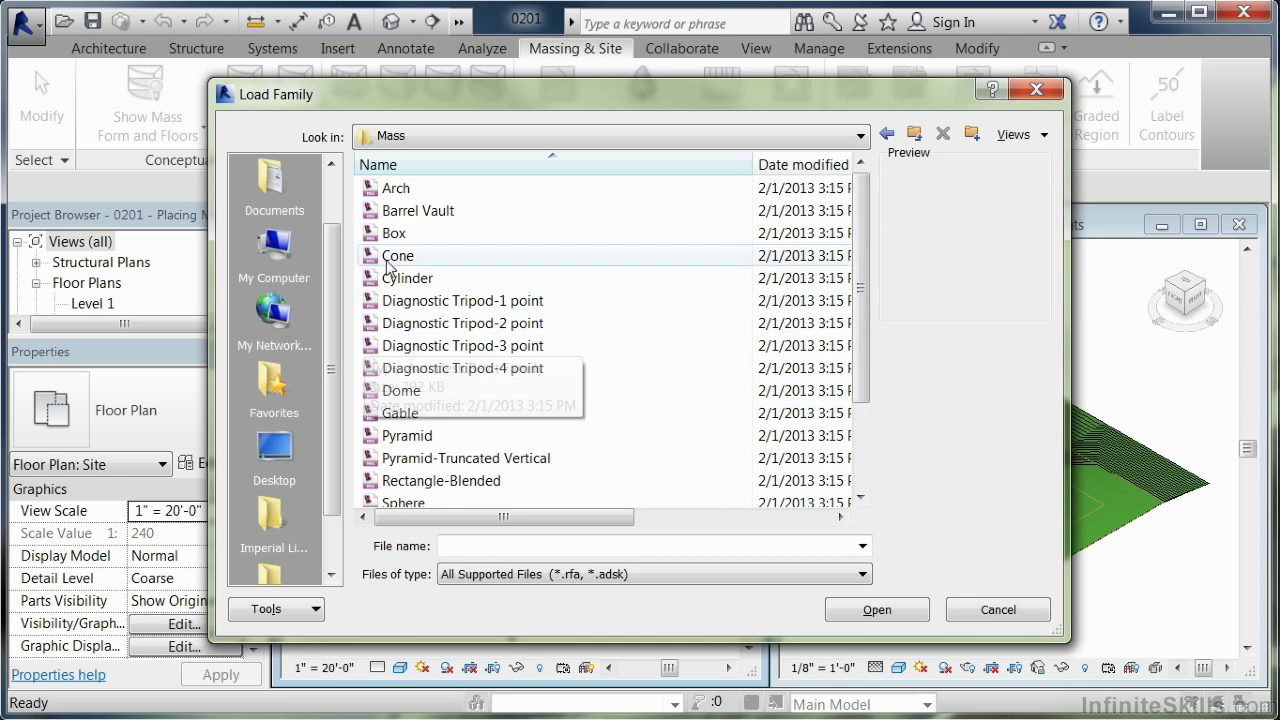
Step: Preview the Arch, Barrel Vault, Box, Cone, Cylinder, Dome, Gable and Pyramid mass families
click(393, 190)
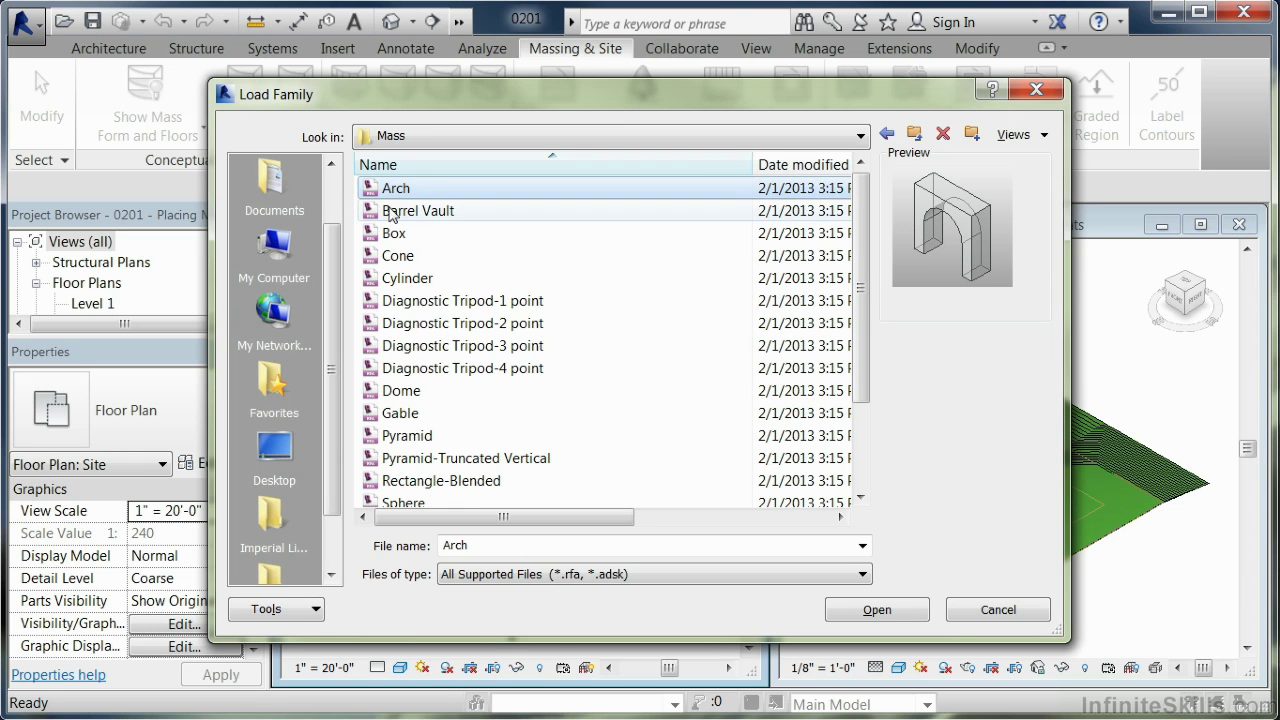
click(392, 212)
click(394, 235)
click(395, 255)
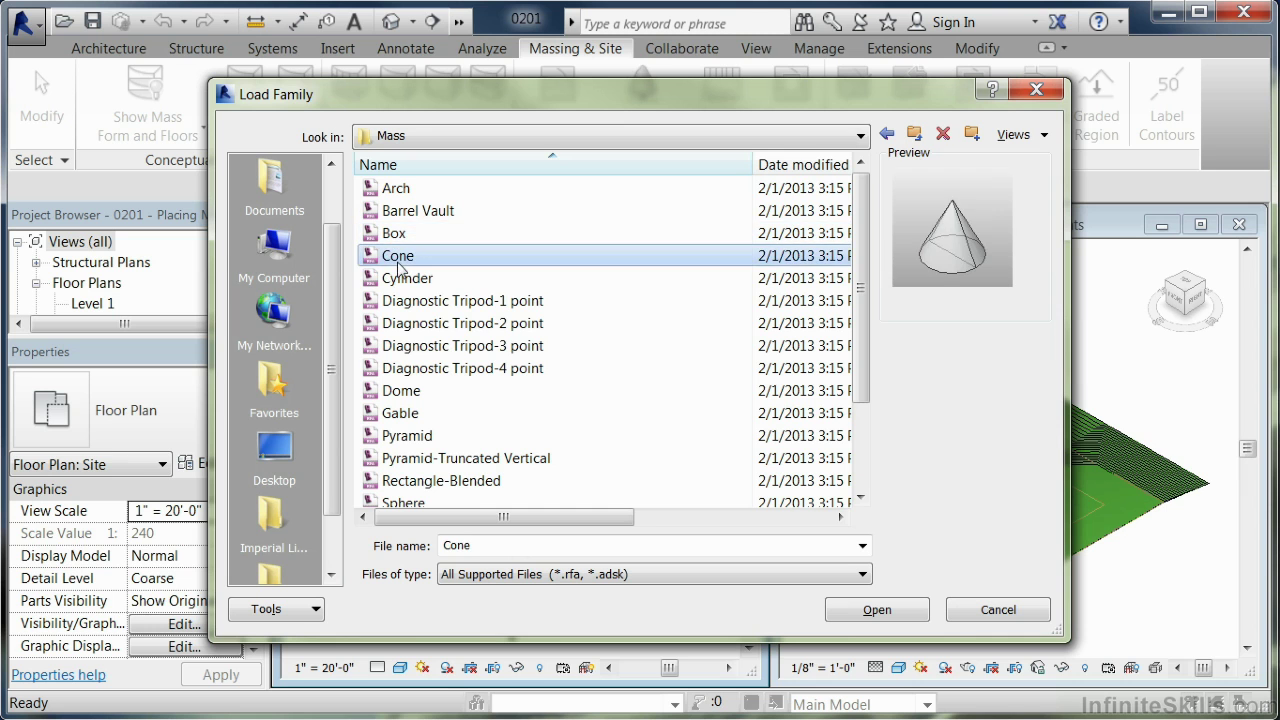
click(402, 280)
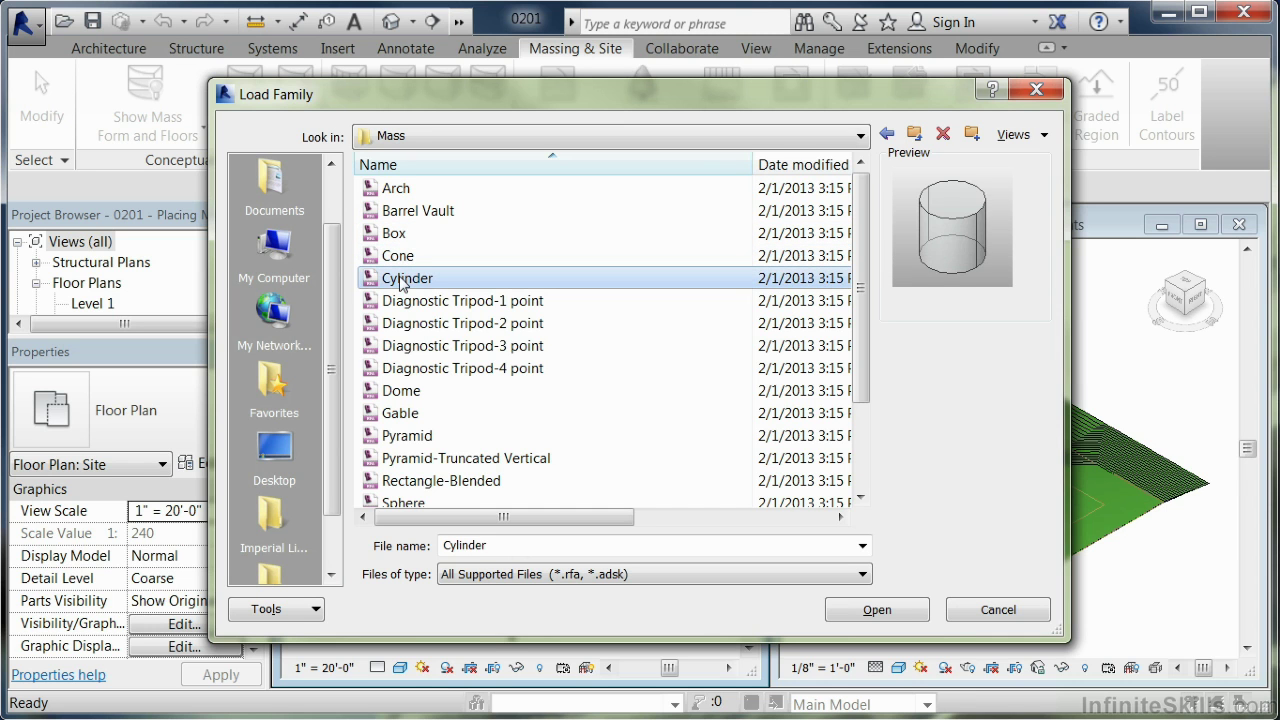
click(408, 392)
click(405, 420)
click(405, 437)
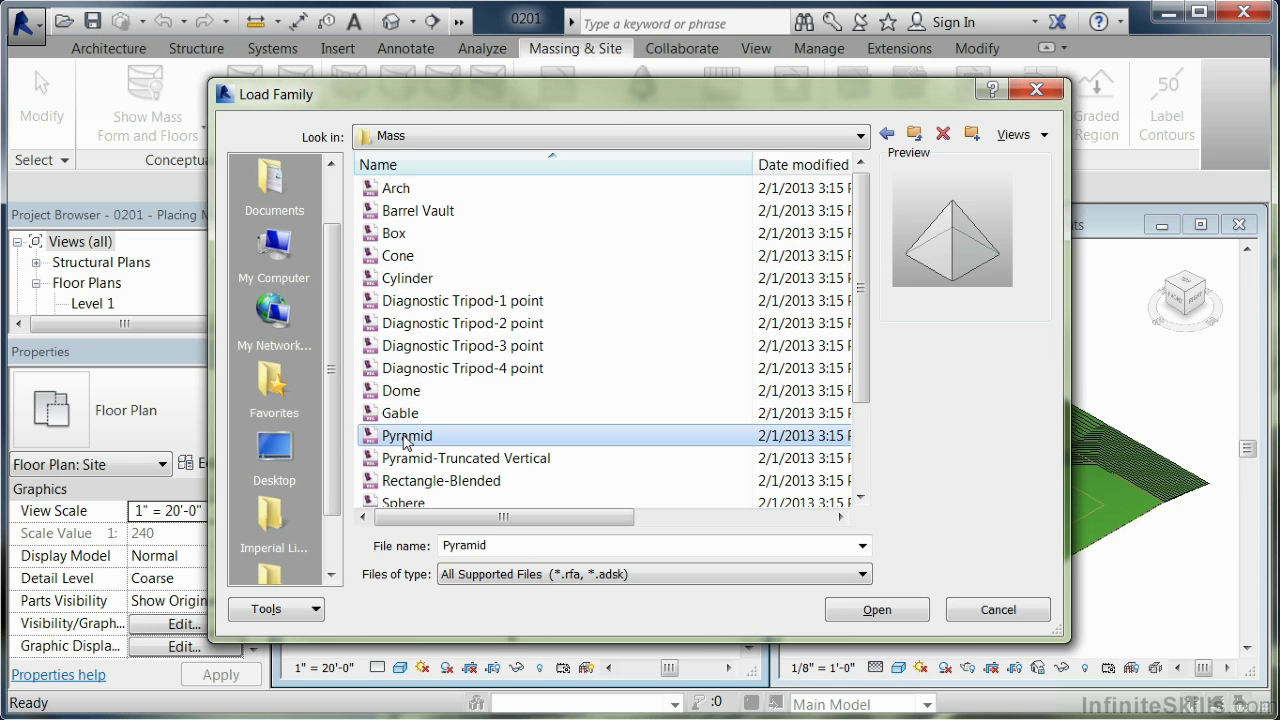
Step: Select and load the Barrel Vault, Box and Cylinder mass families
click(405, 212)
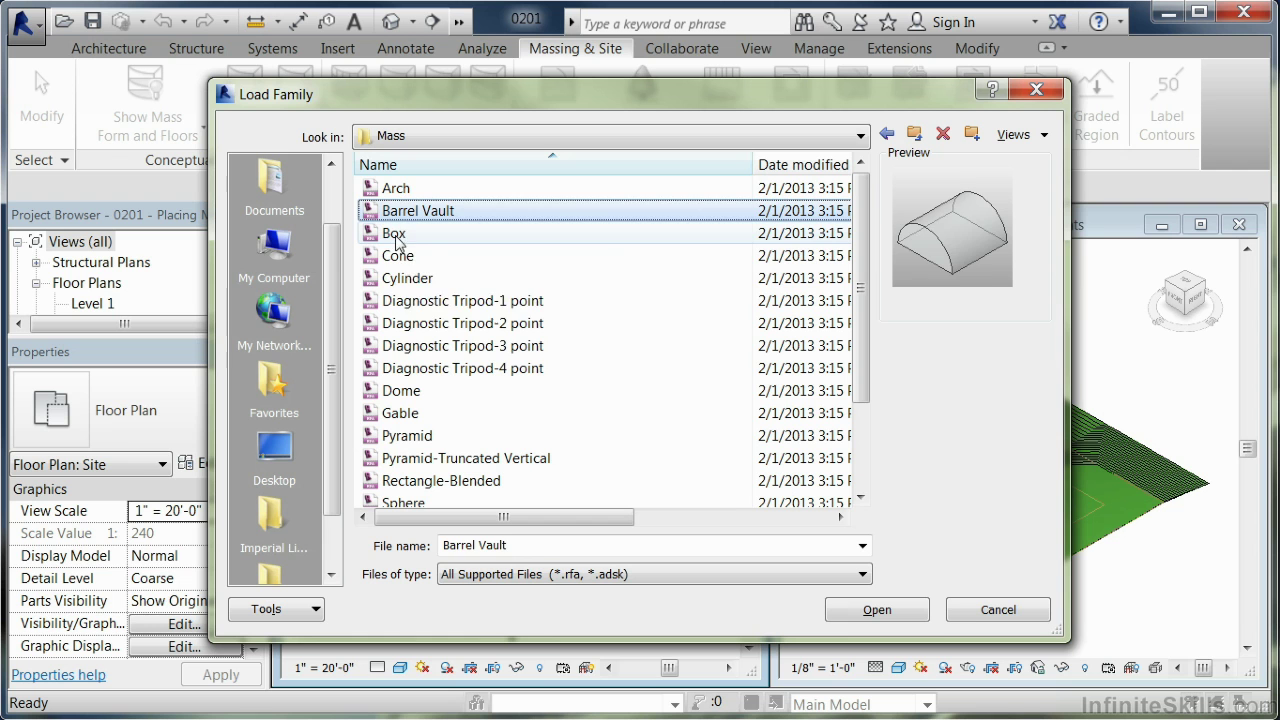
ctrl+click(396, 238)
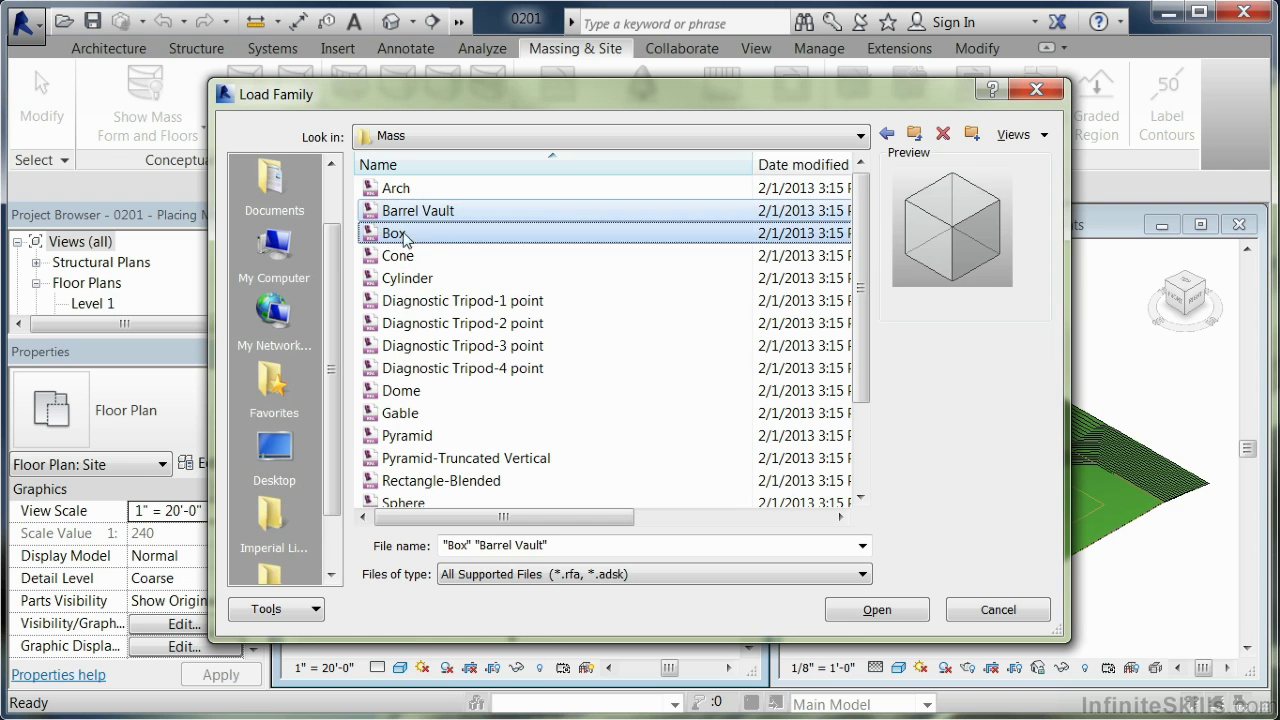
ctrl+click(417, 282)
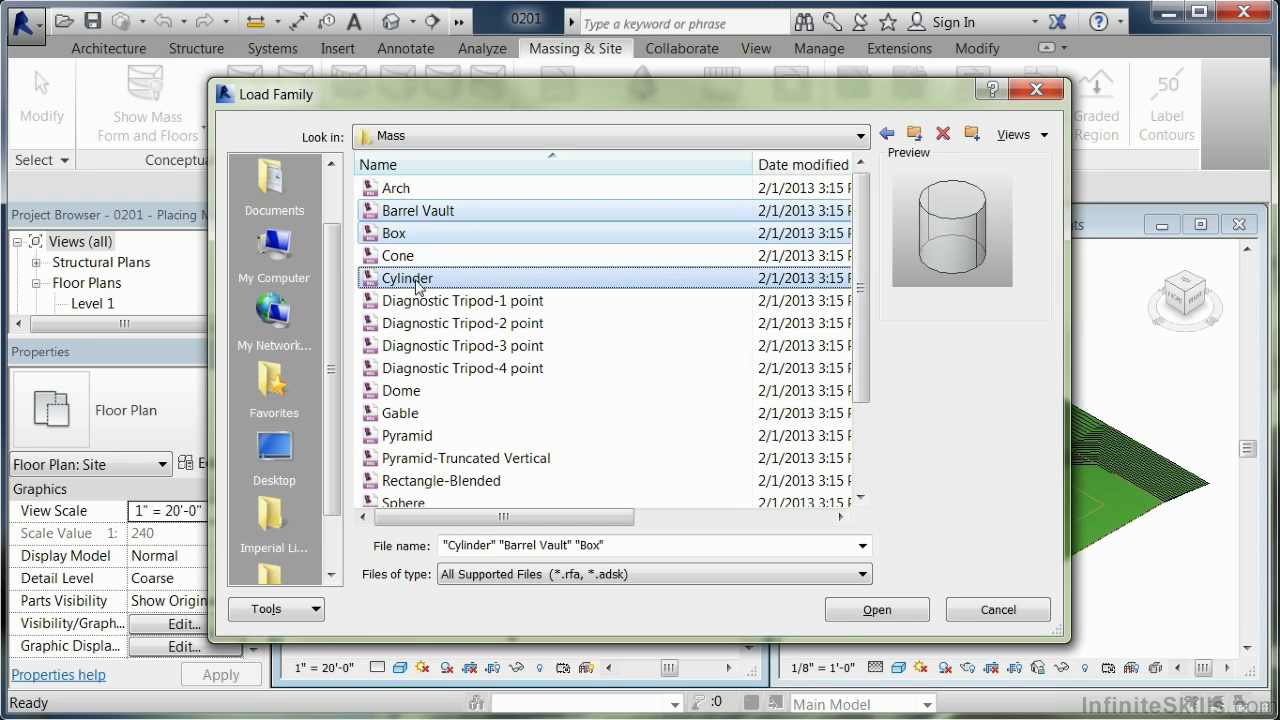
click(875, 610)
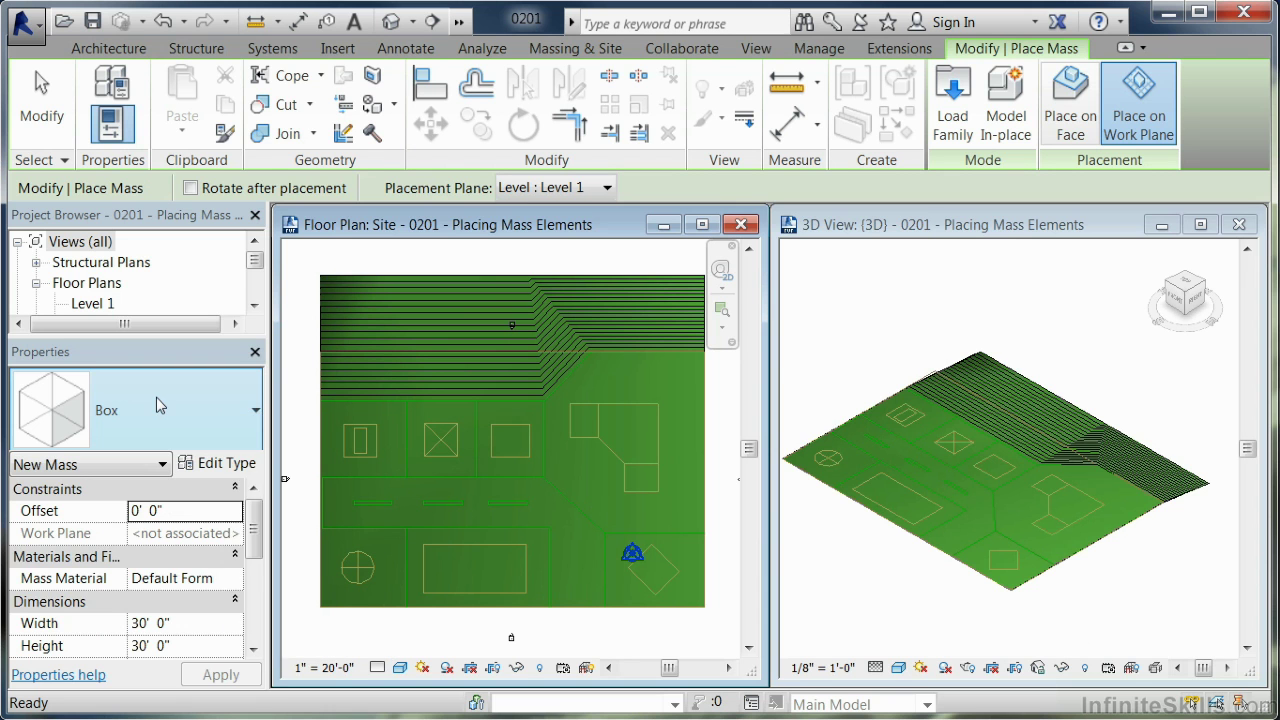
Step: Place a 30' Box mass on the work plane inside the left lot's inner rectangle
click(156, 397)
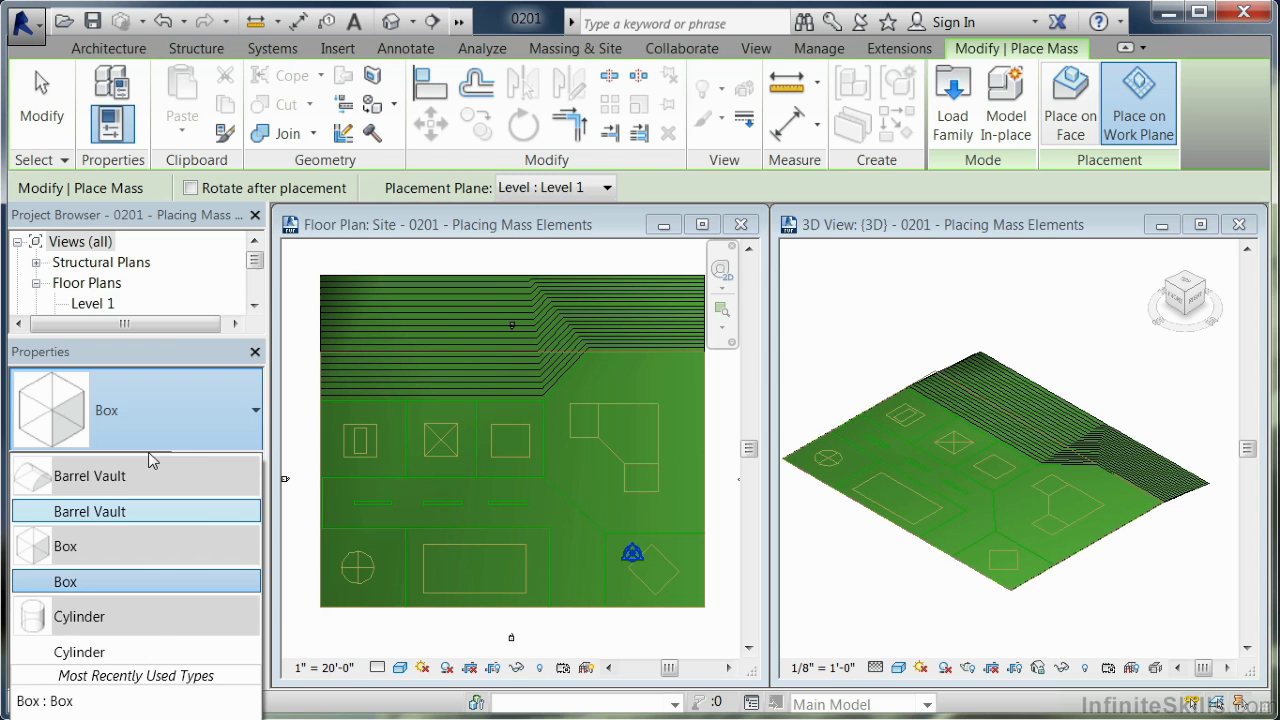
click(175, 352)
click(337, 283)
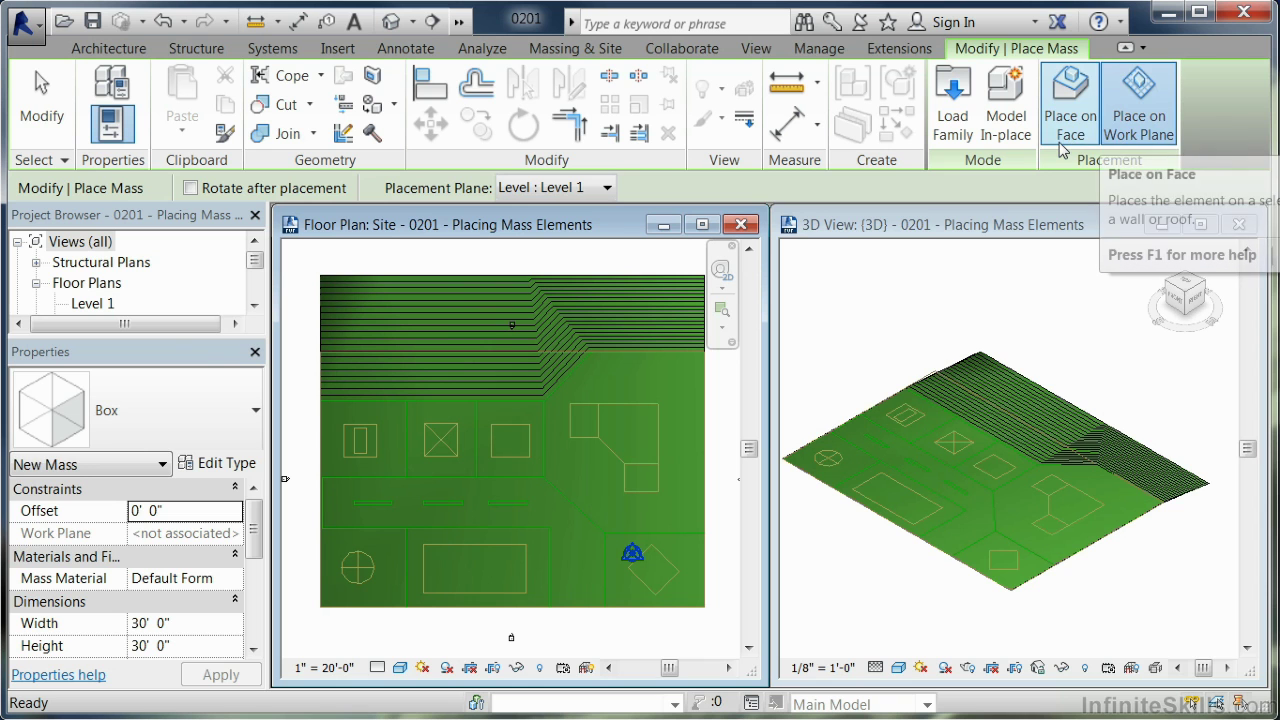
click(1122, 147)
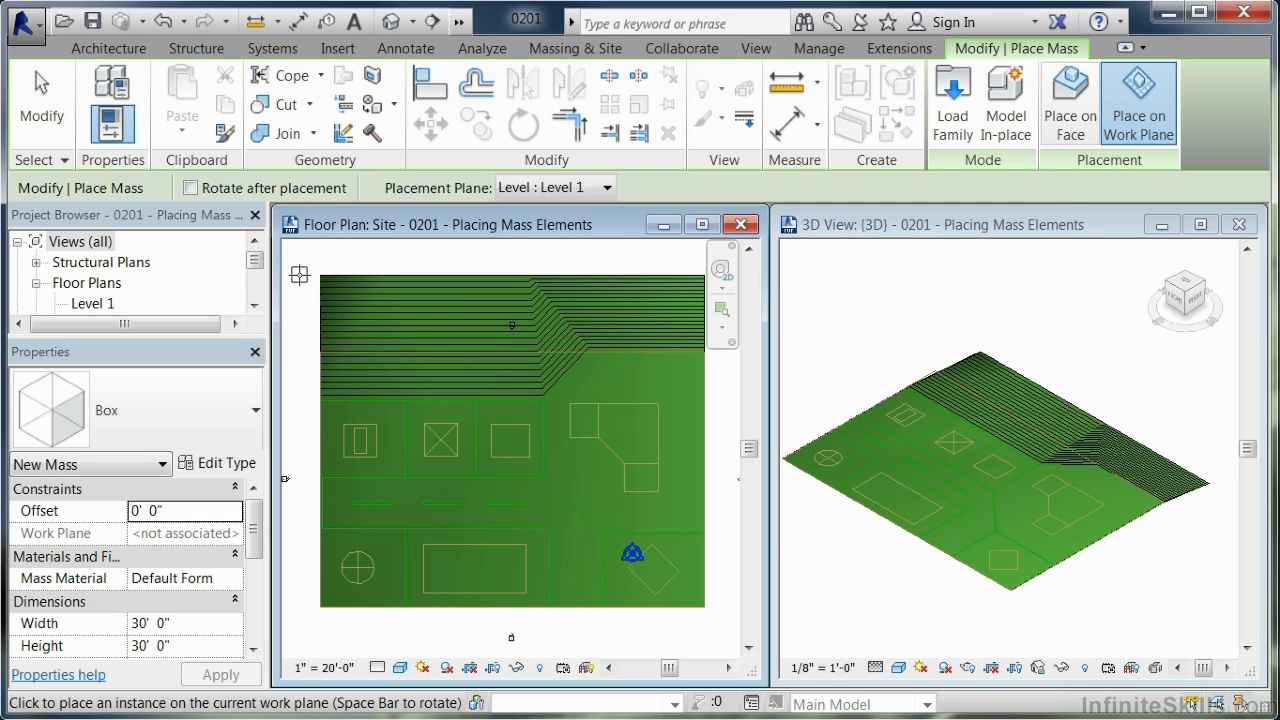
scroll(343, 440, up, 1)
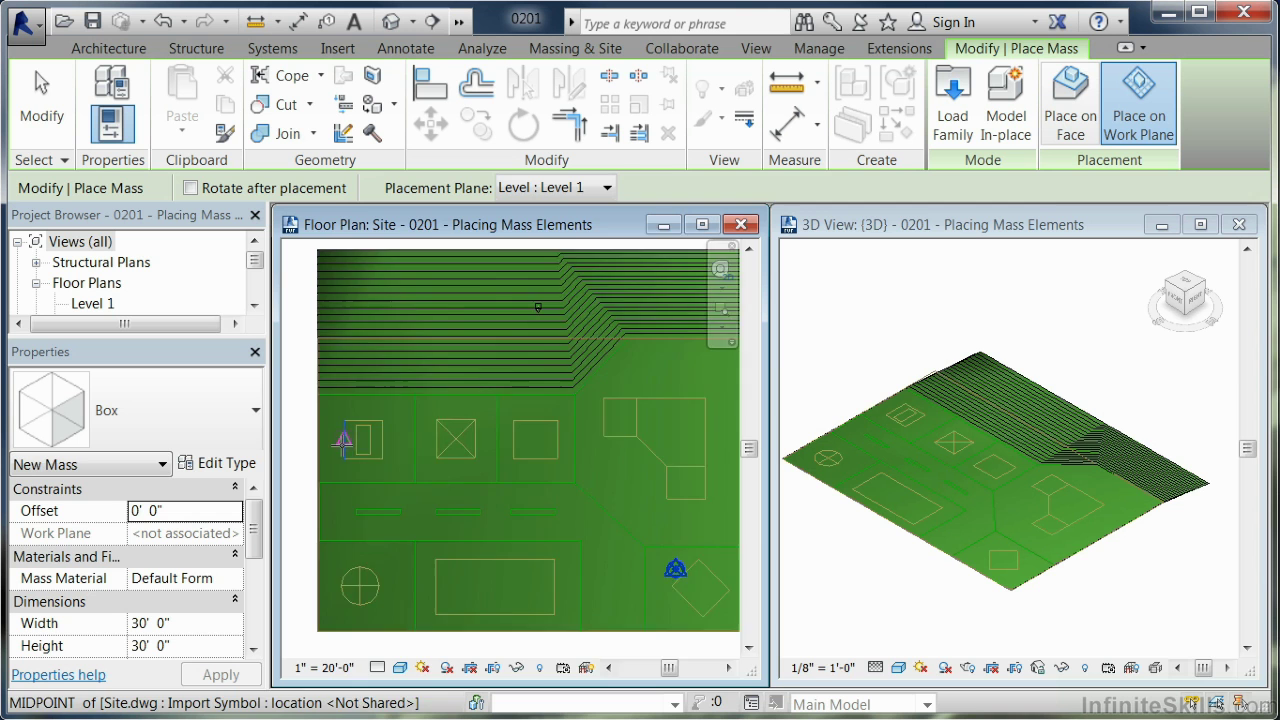
scroll(343, 440, up, 3)
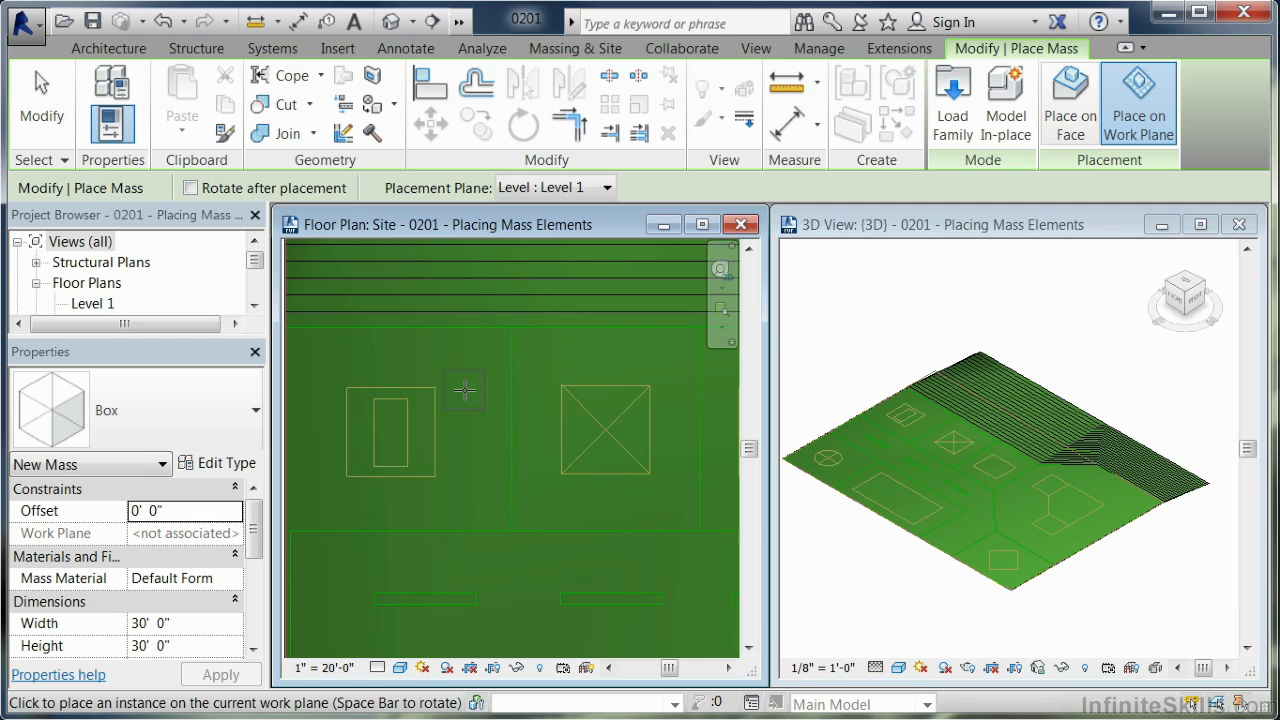
click(389, 433)
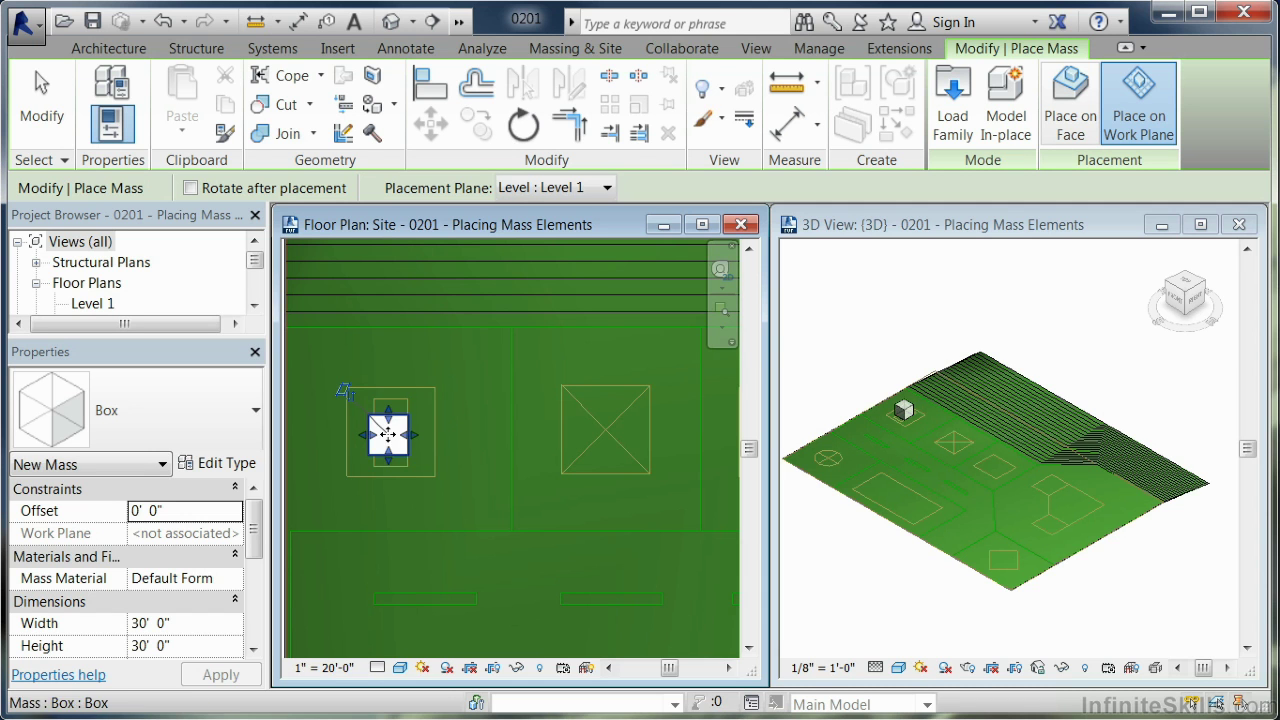
Step: End mass placement and zoom the 3D view in on the new box mass
click(40, 105)
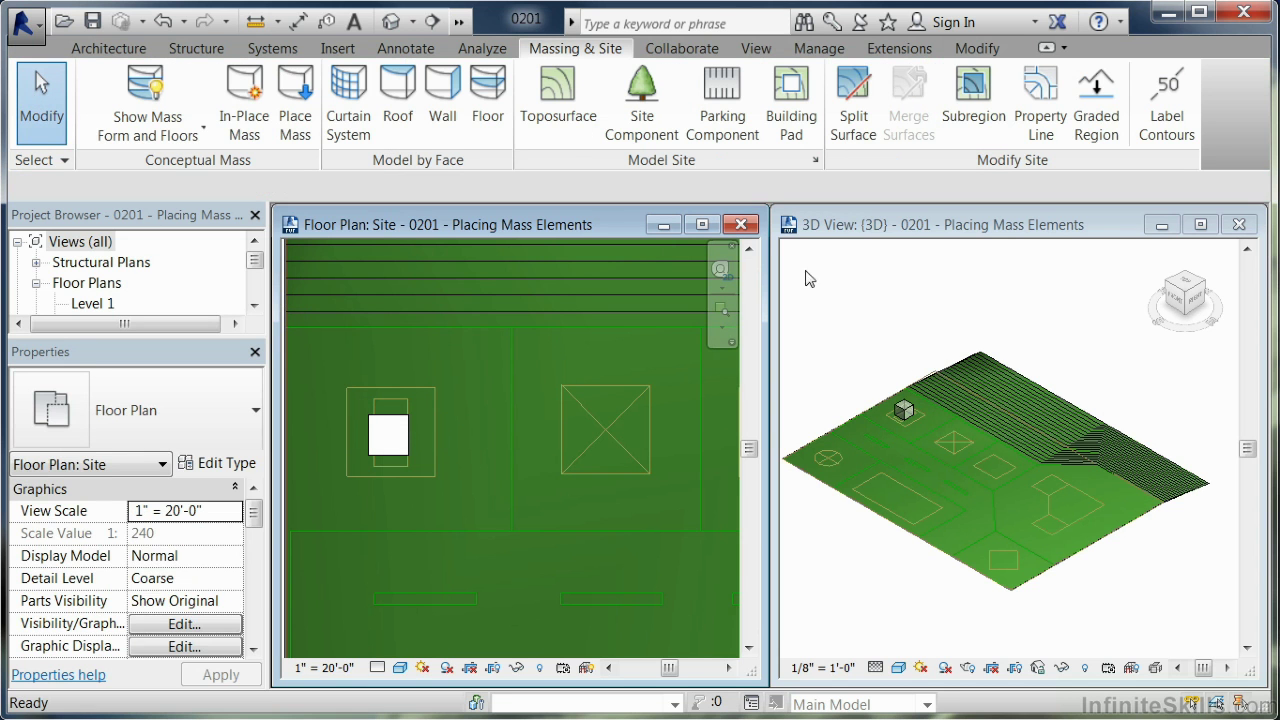
click(869, 375)
scroll(880, 420, up, 5)
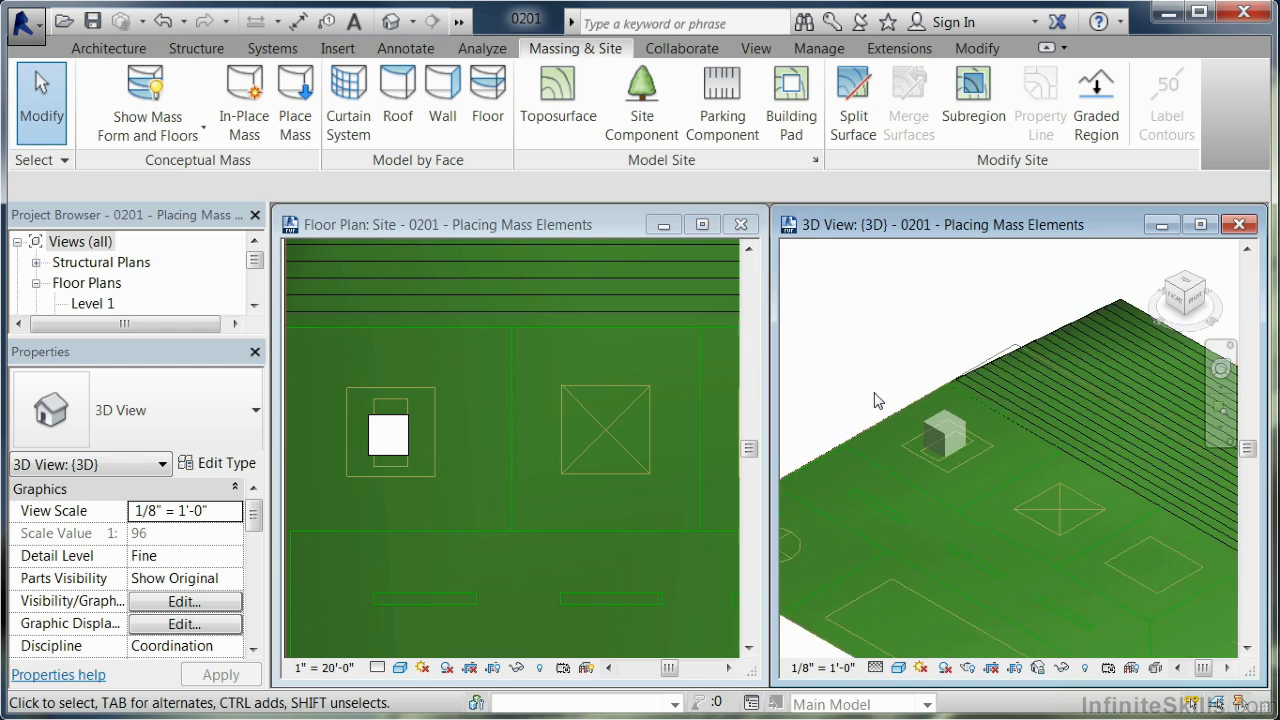
scroll(914, 398, up, 2)
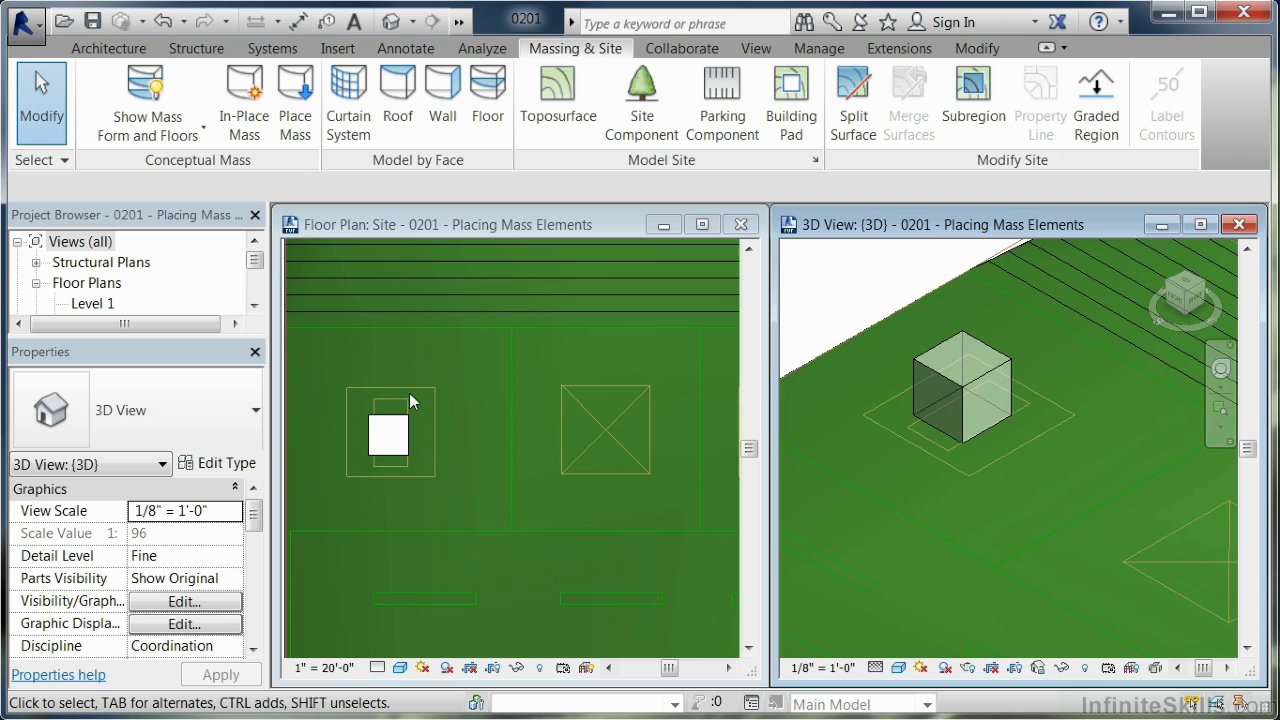
Step: Drag the box's shape handles to the square outline's edges, making it 65' wide, and check it in 3D
click(380, 444)
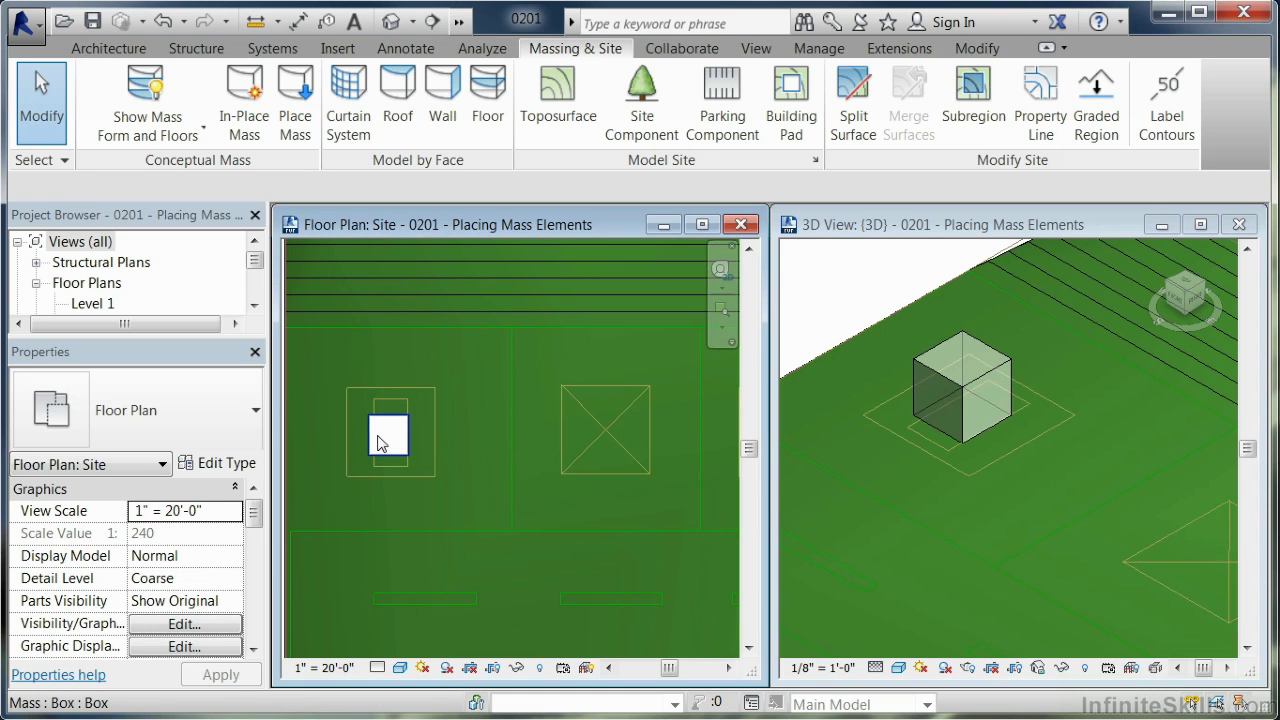
click(380, 444)
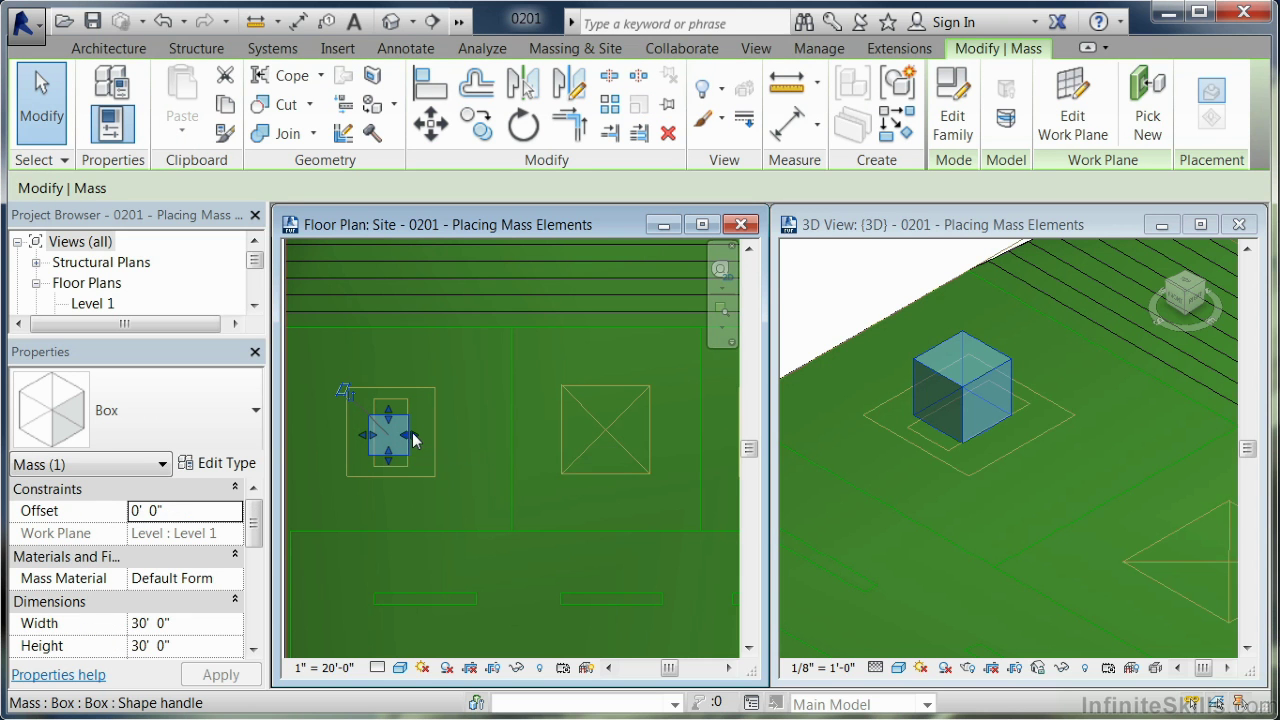
mouse_move(414, 437)
mouse_down()
mouse_move(447, 427)
mouse_move(436, 428)
mouse_up()
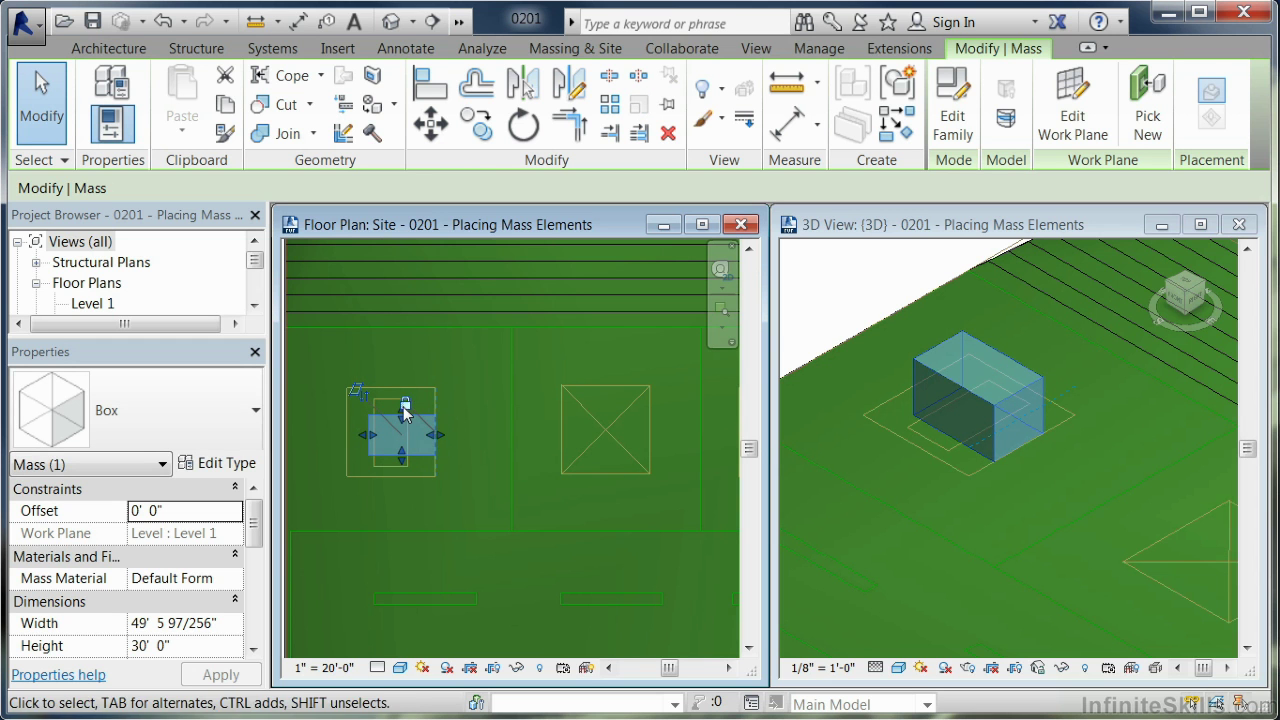
drag(404, 476, 392, 388)
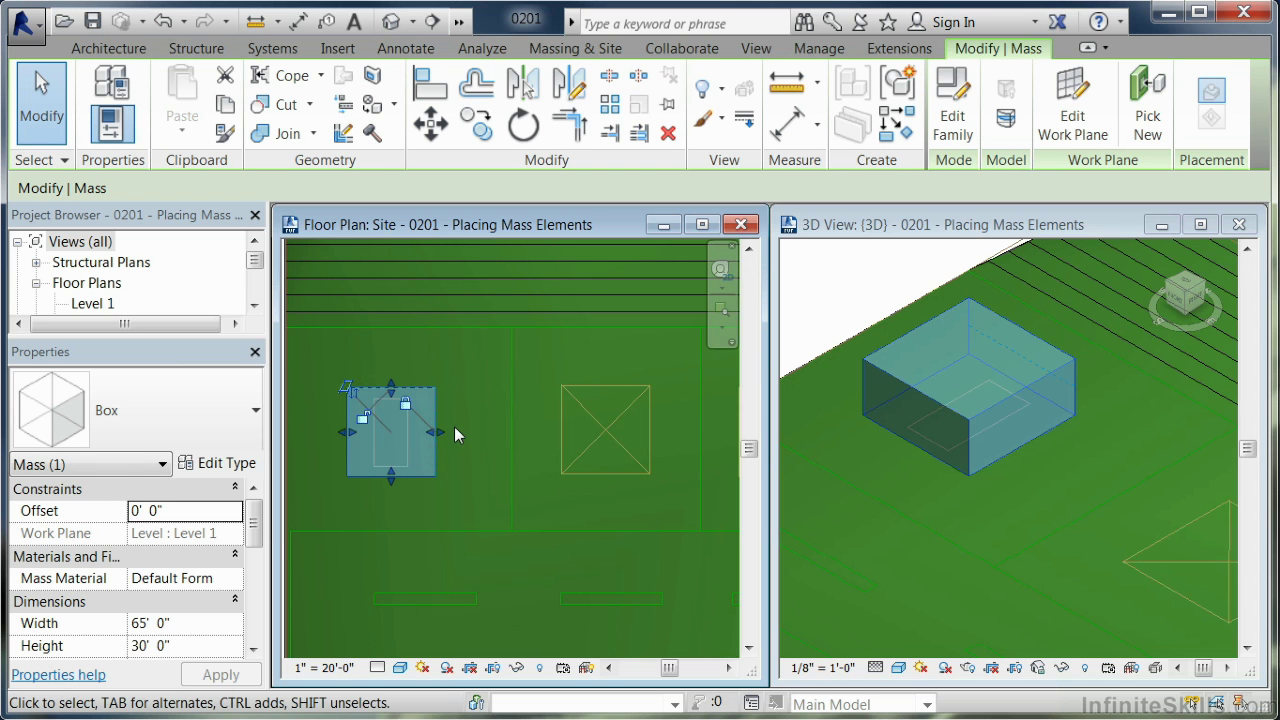
click(865, 362)
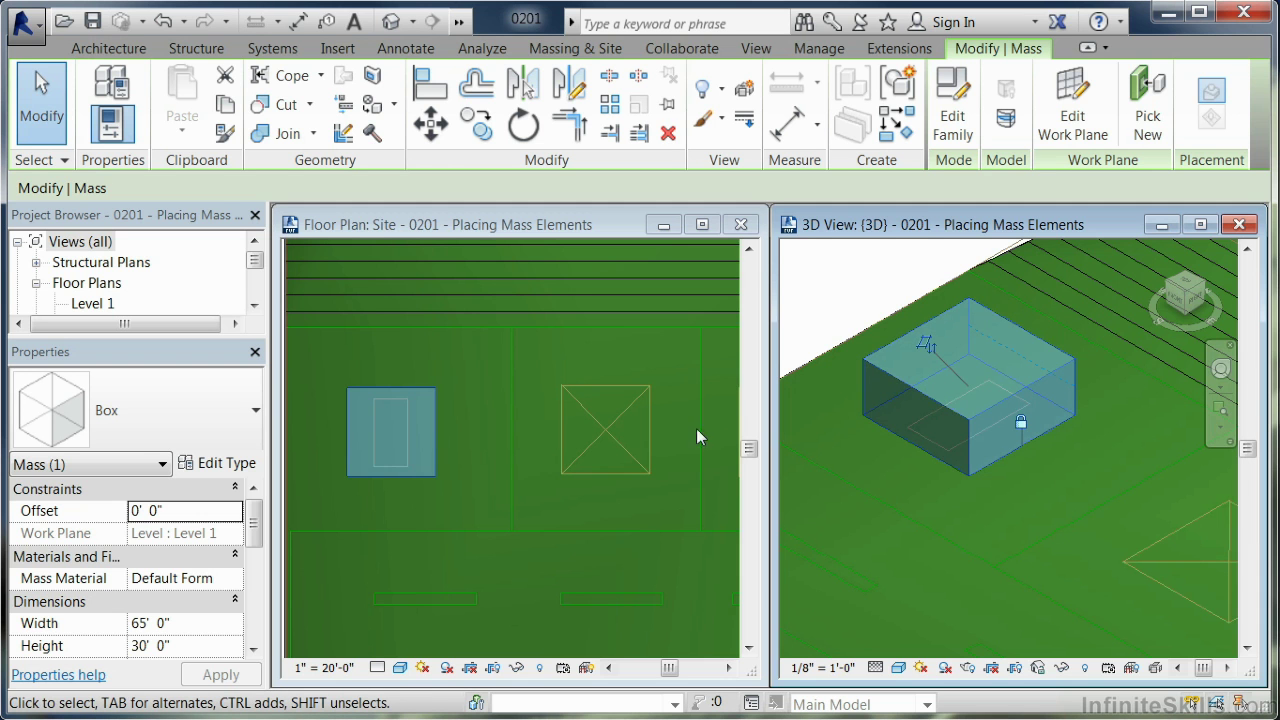
click(420, 436)
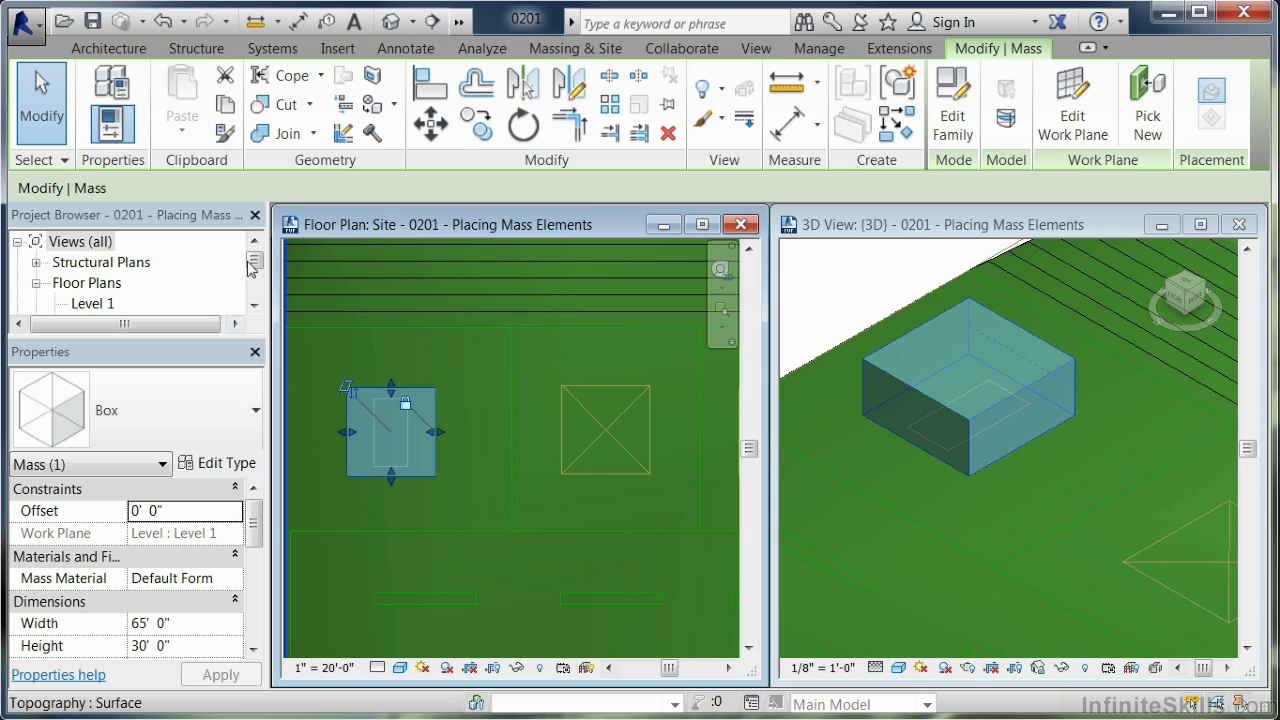
drag(256, 262, 257, 274)
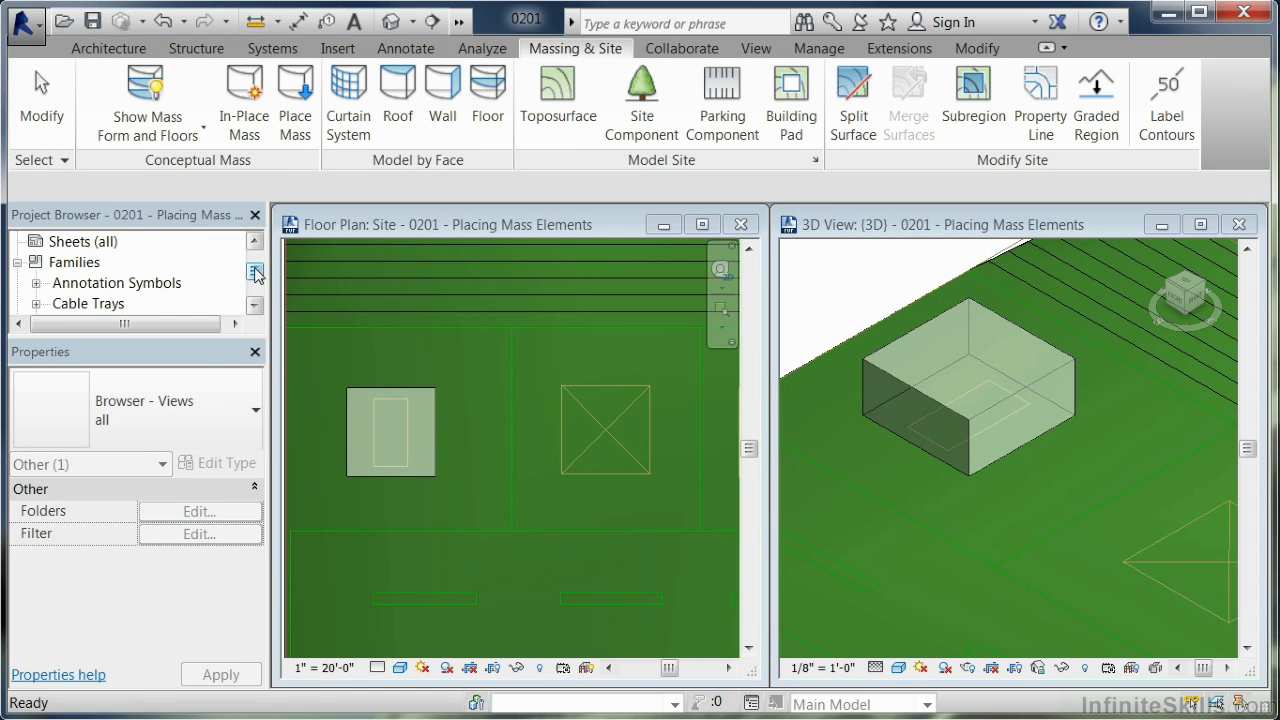
scroll(183, 267, up, 2)
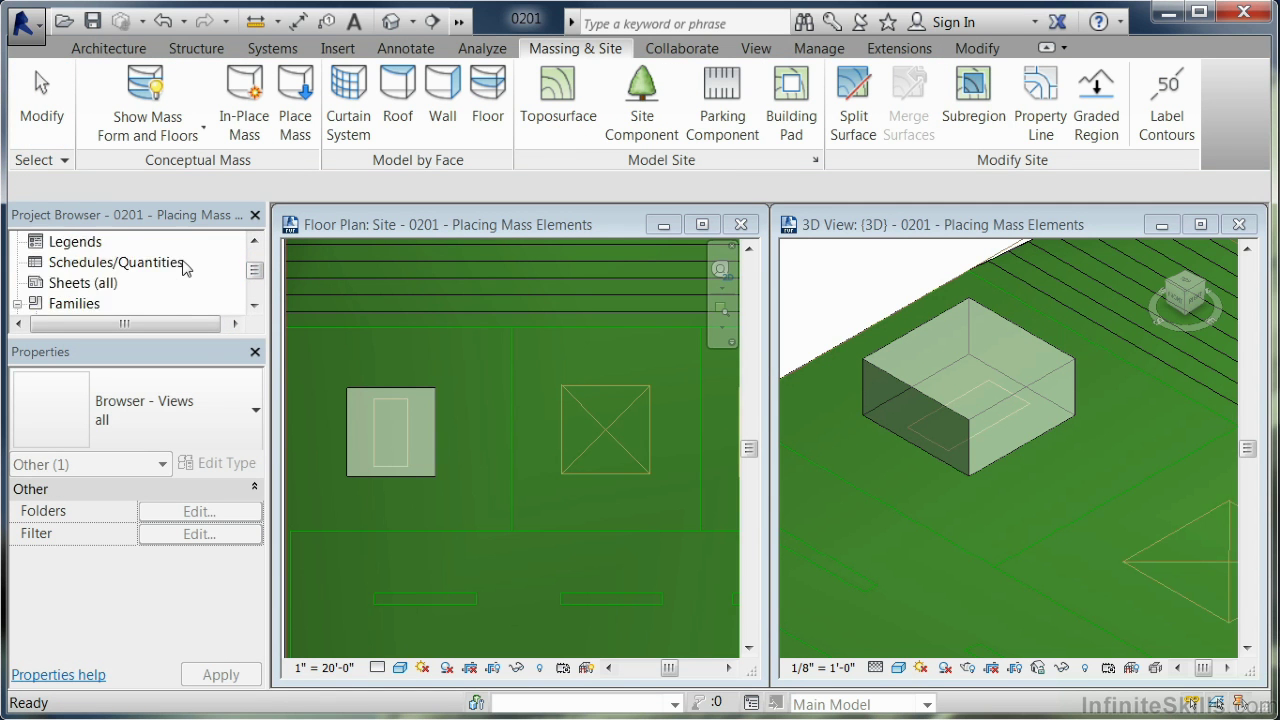
scroll(183, 267, up, 1)
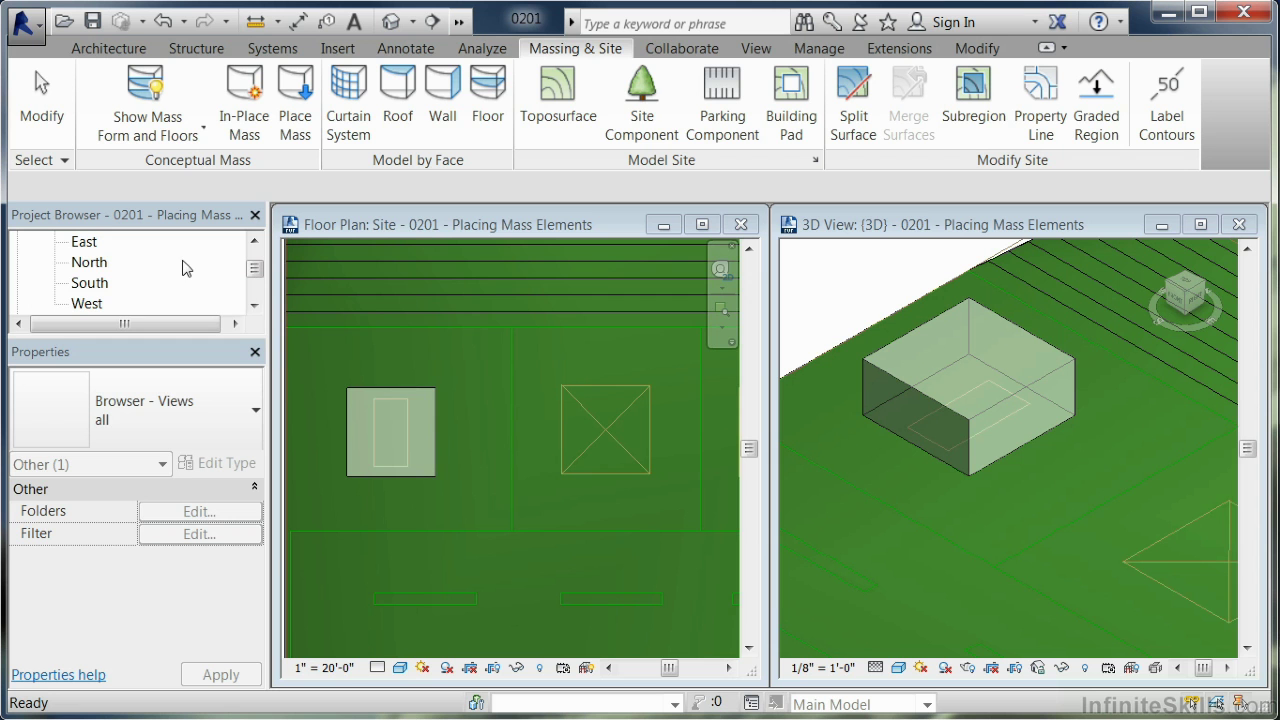
double_click(90, 285)
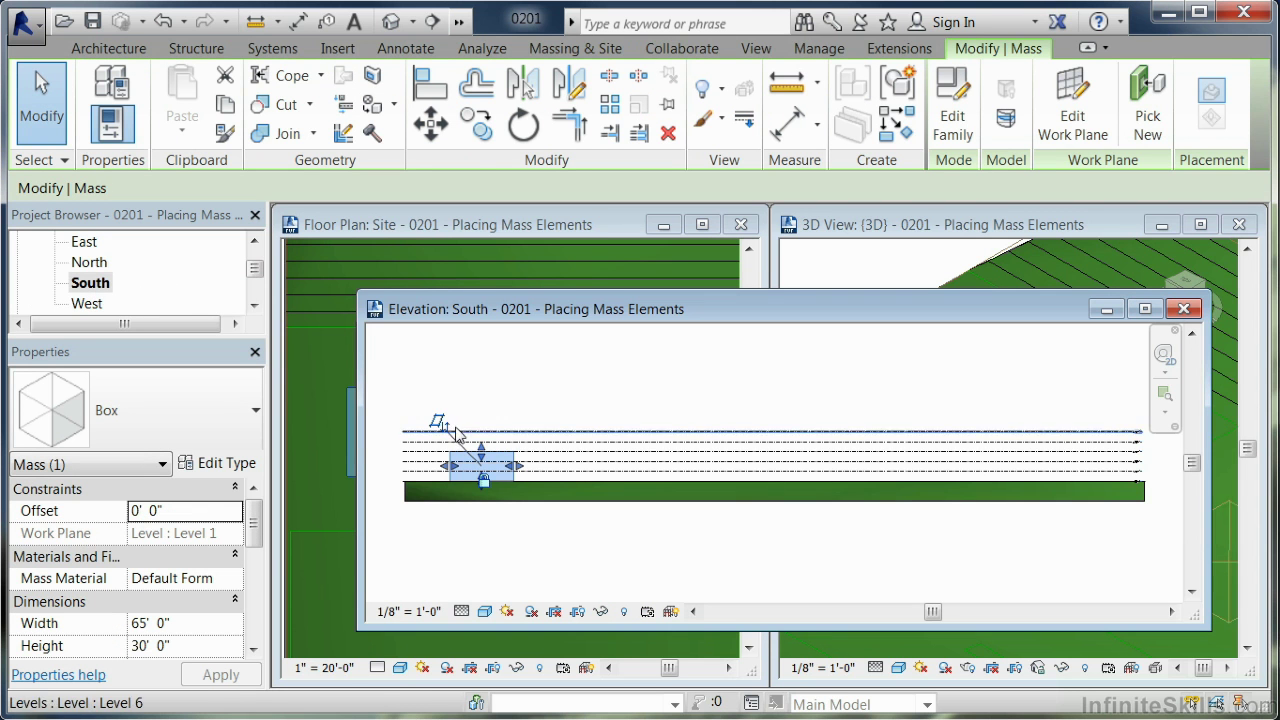
scroll(482, 420, up, 2)
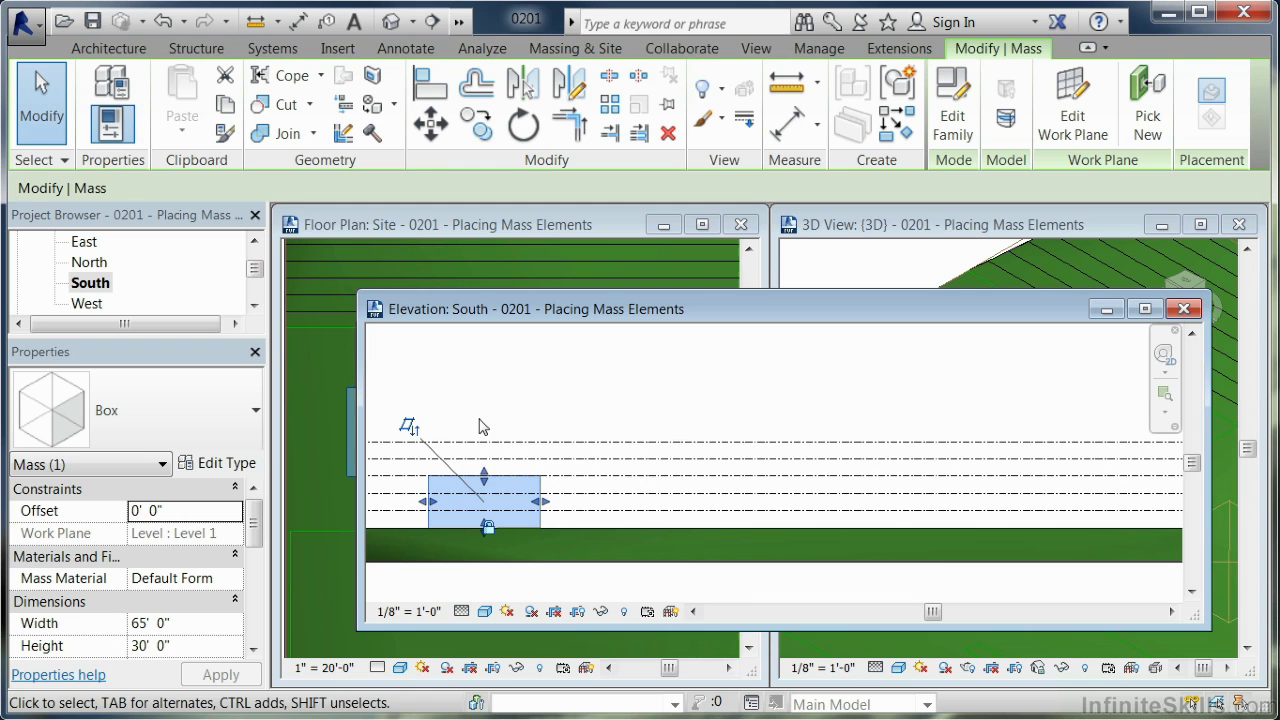
mouse_move(485, 482)
mouse_down()
mouse_move(494, 442)
mouse_move(485, 478)
mouse_up()
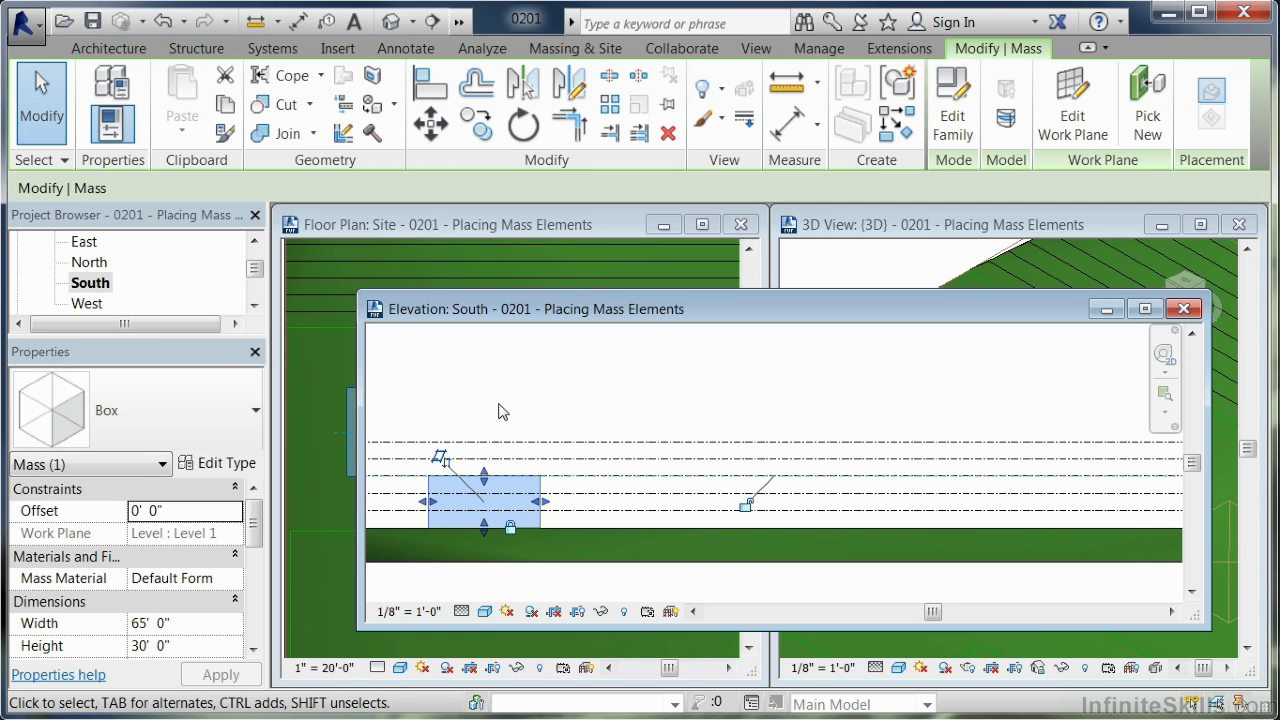
click(1182, 311)
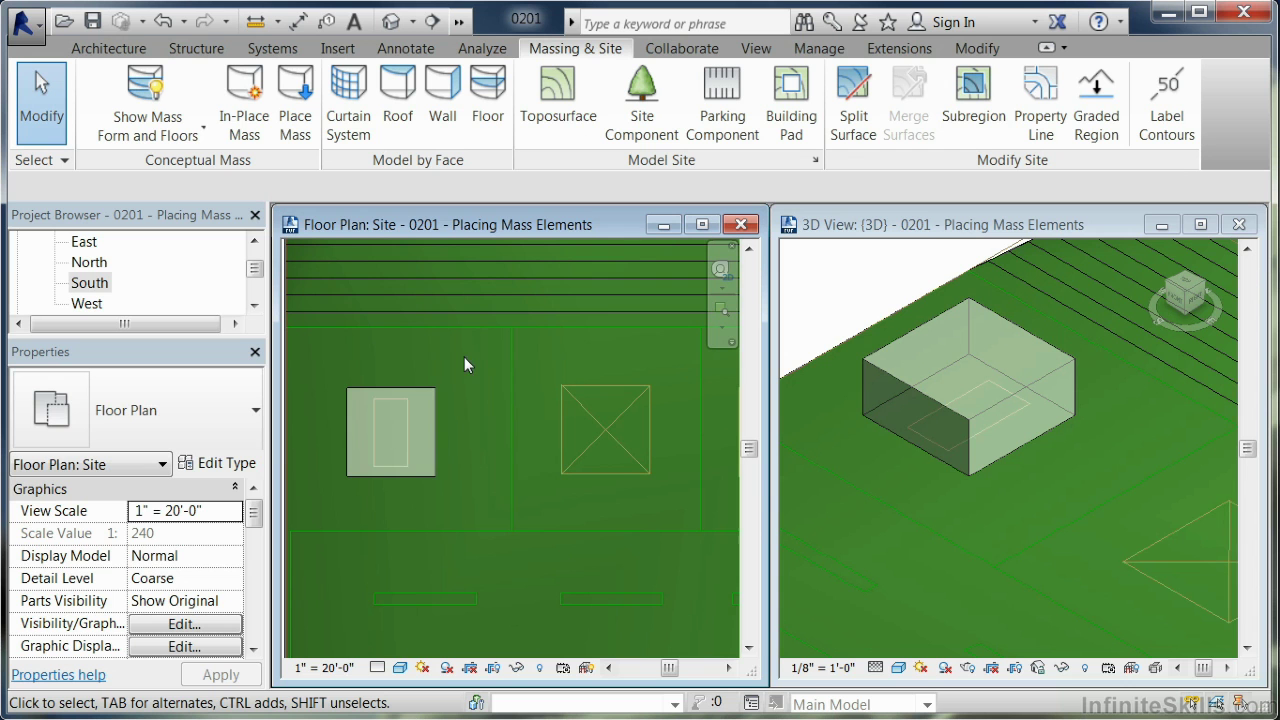
Step: Place a Cylinder mass (15' radius, 30' high) at the centre of the circle outline
middle_drag(466, 514, 498, 198)
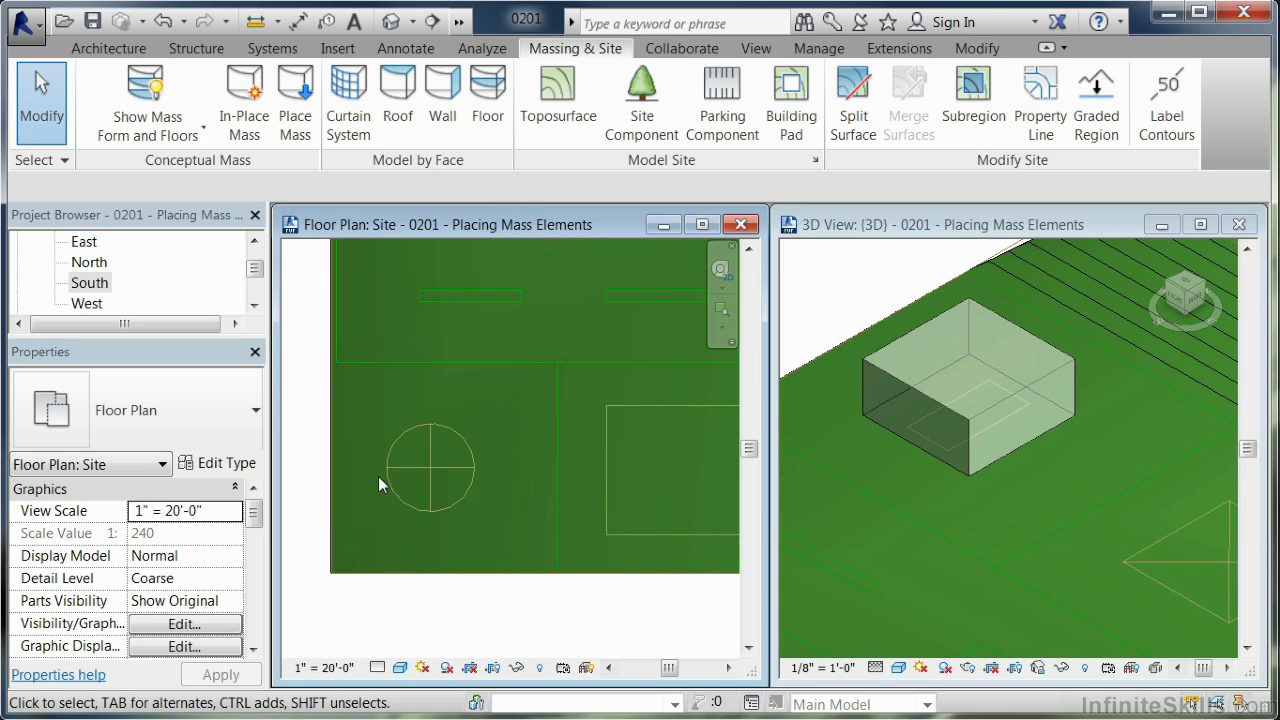
click(292, 118)
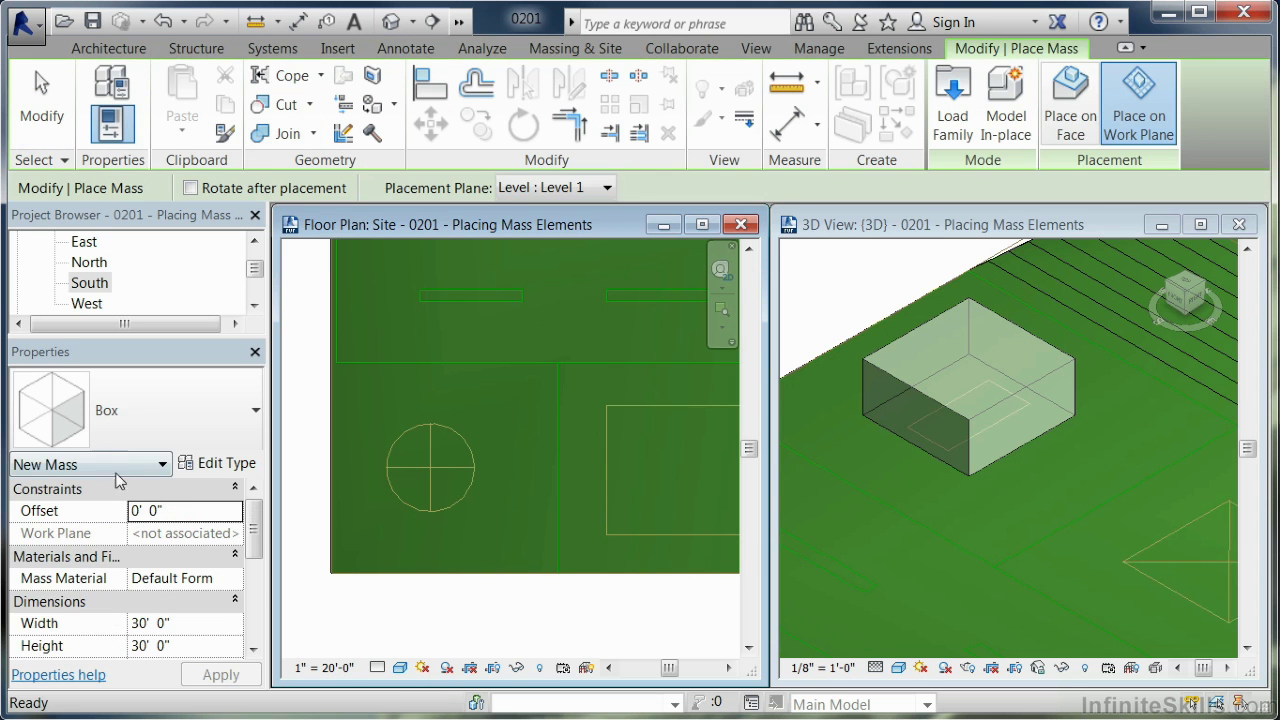
click(180, 417)
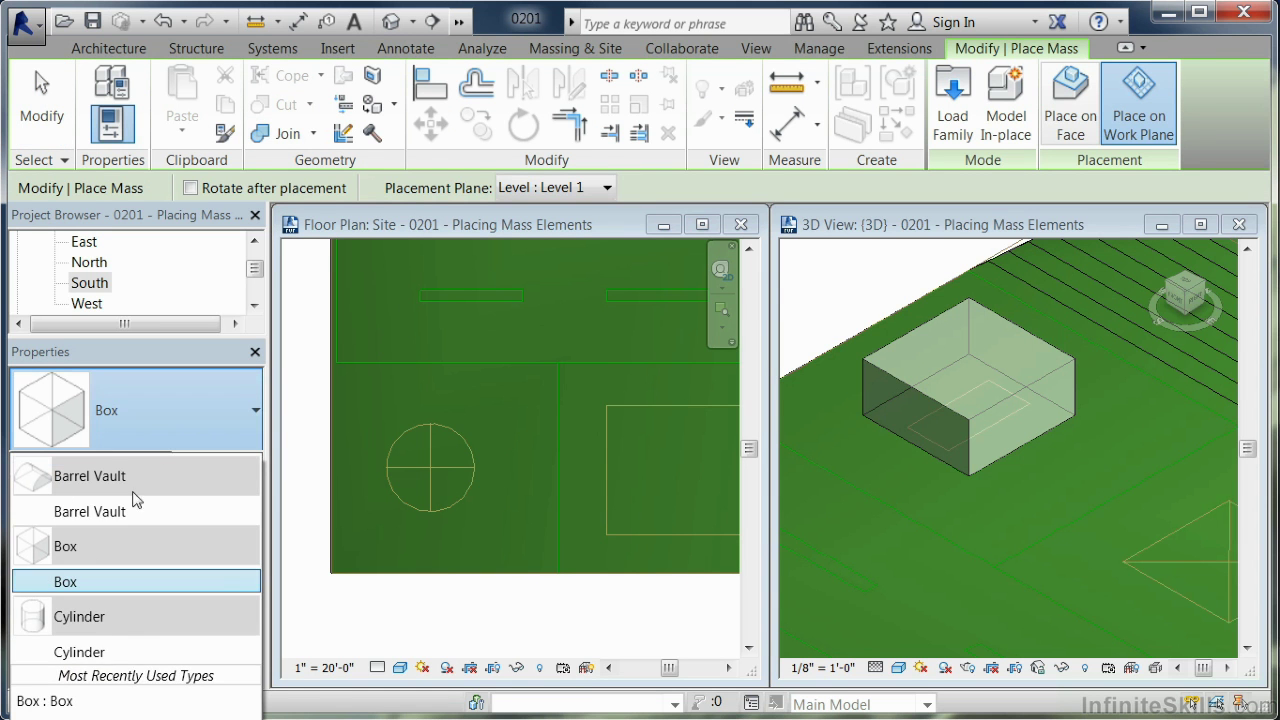
click(60, 652)
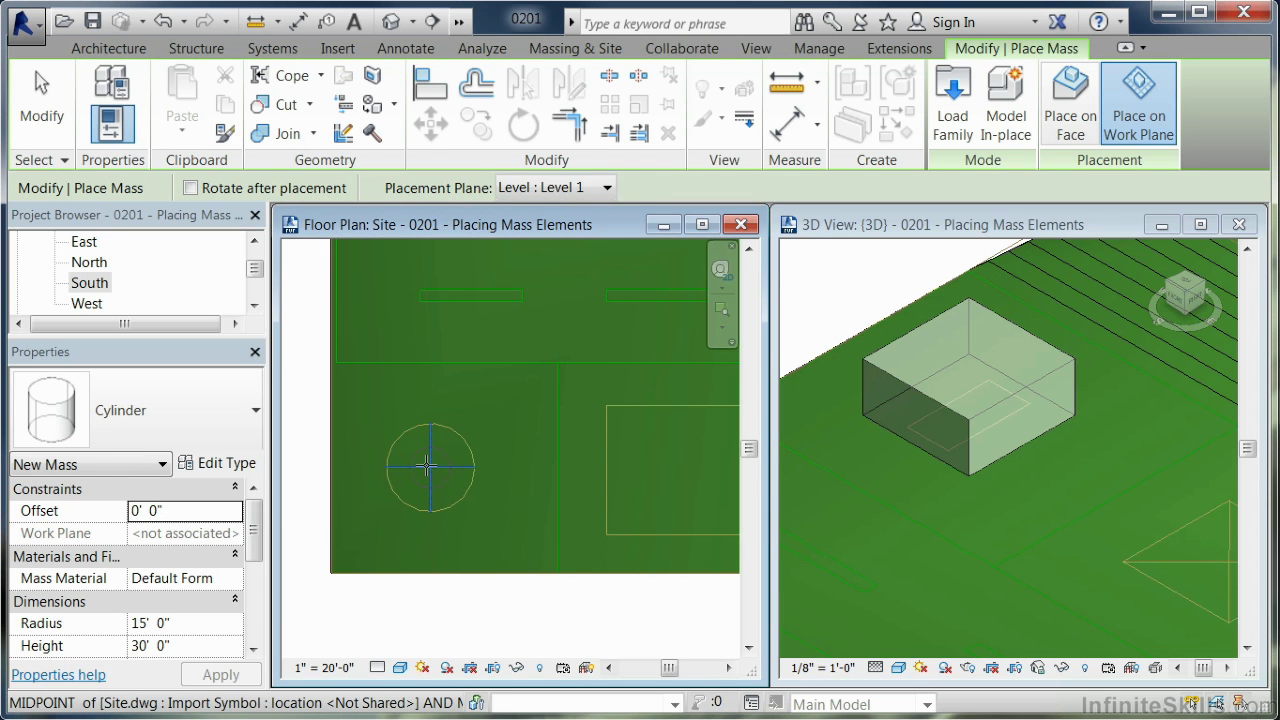
click(431, 466)
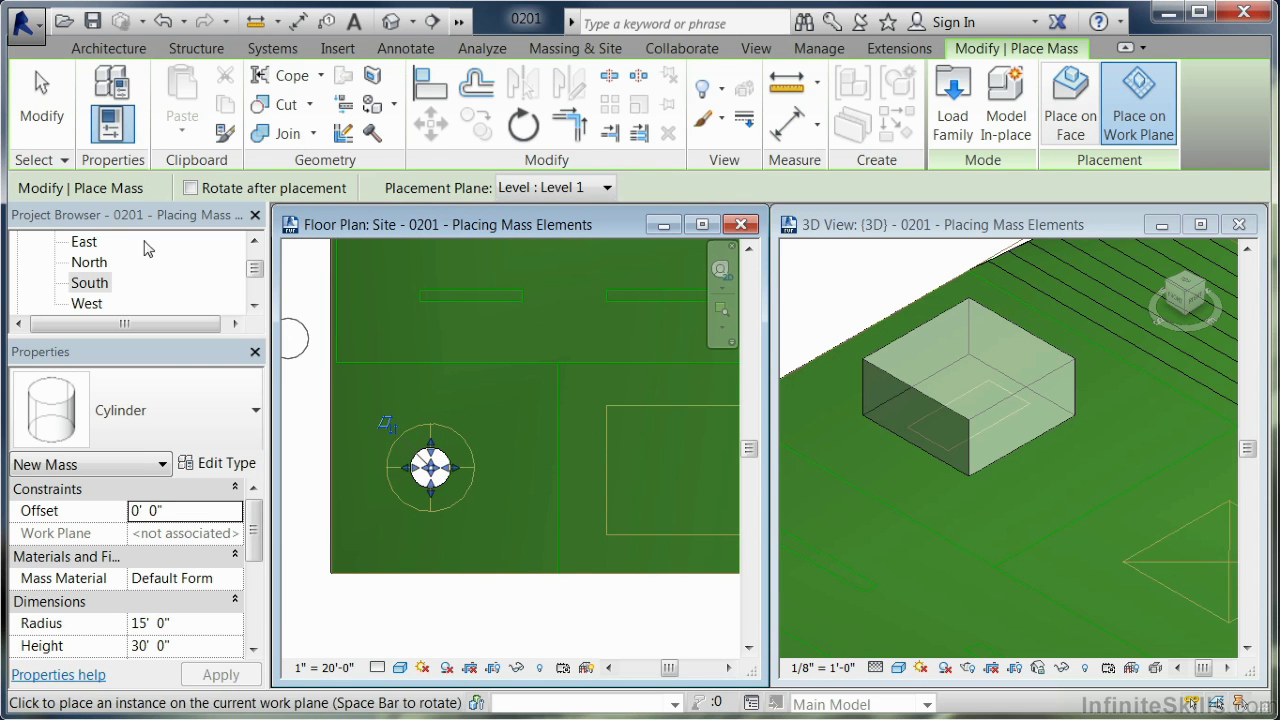
click(38, 117)
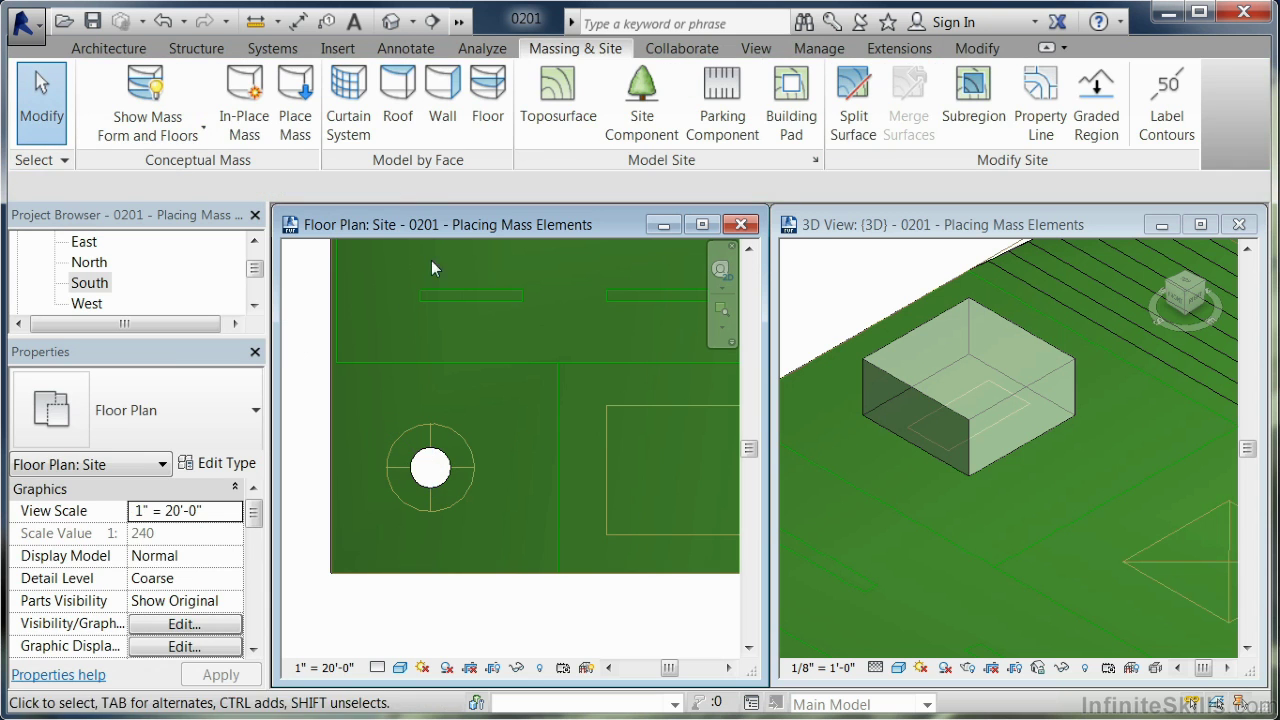
Step: Set the cylinder's Radius to 32' 6" in Properties and apply it
click(440, 458)
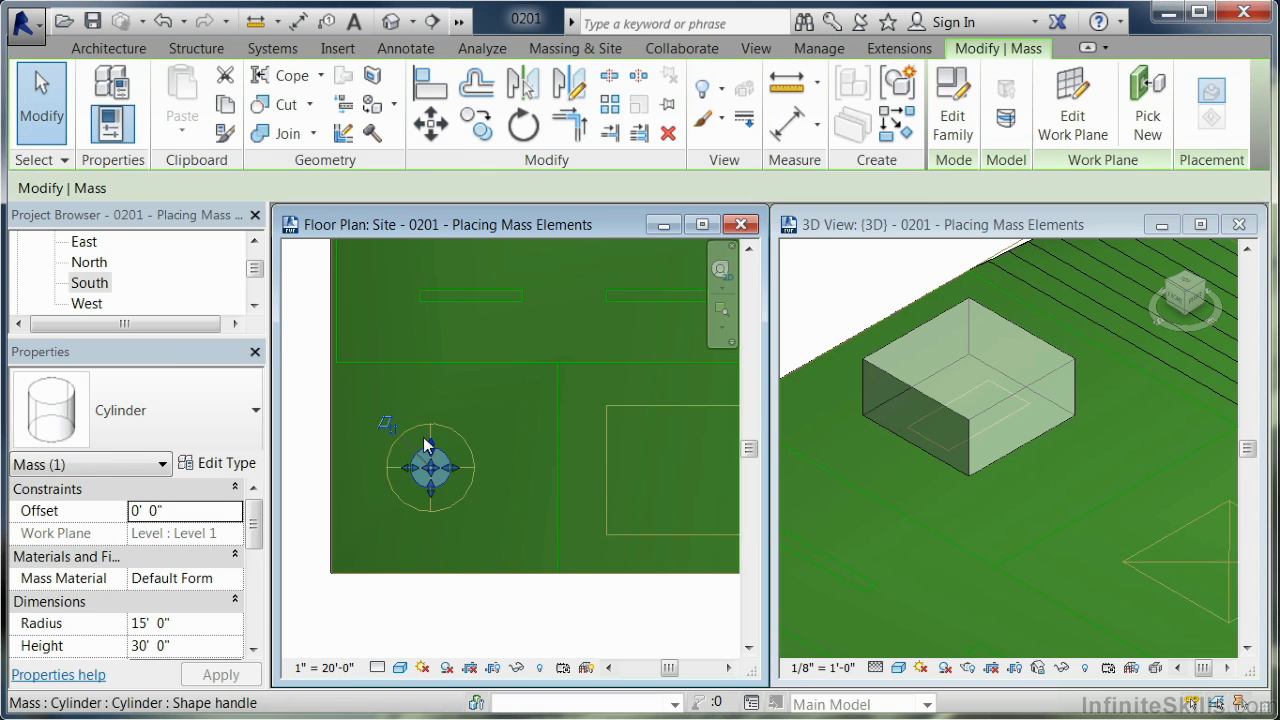
click(255, 519)
scroll(255, 519, down, 2)
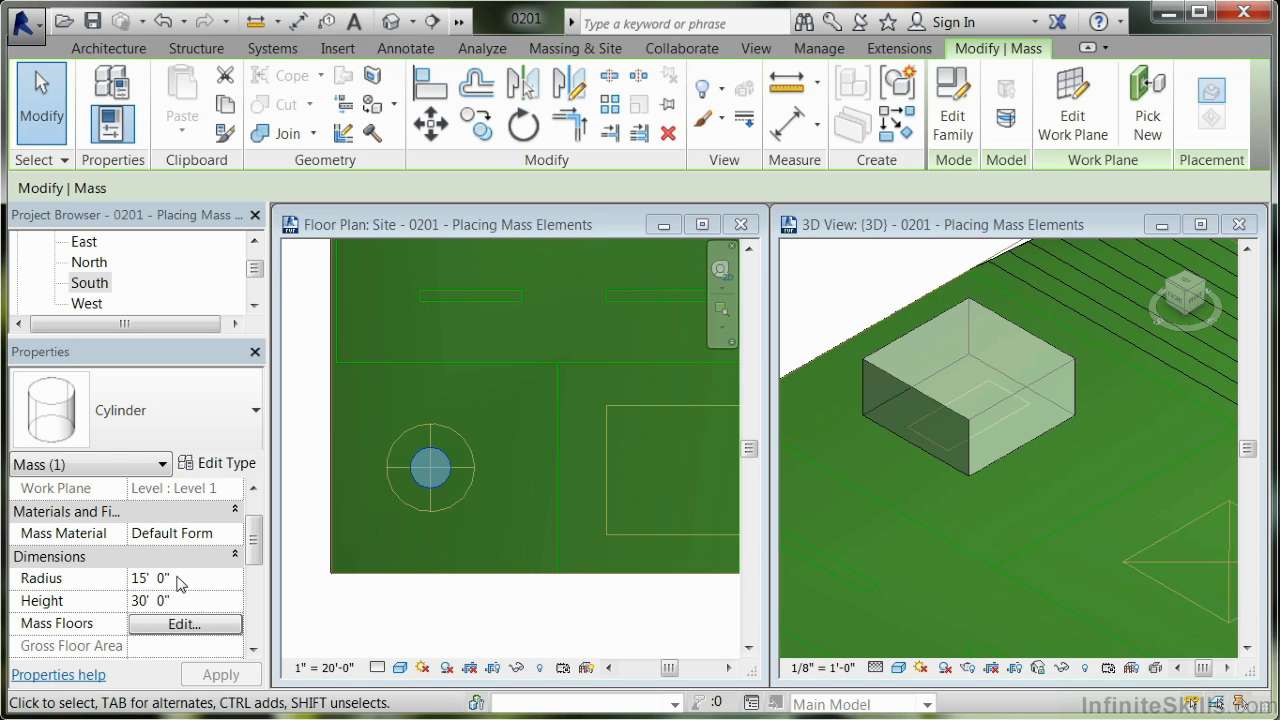
drag(180, 585, 126, 590)
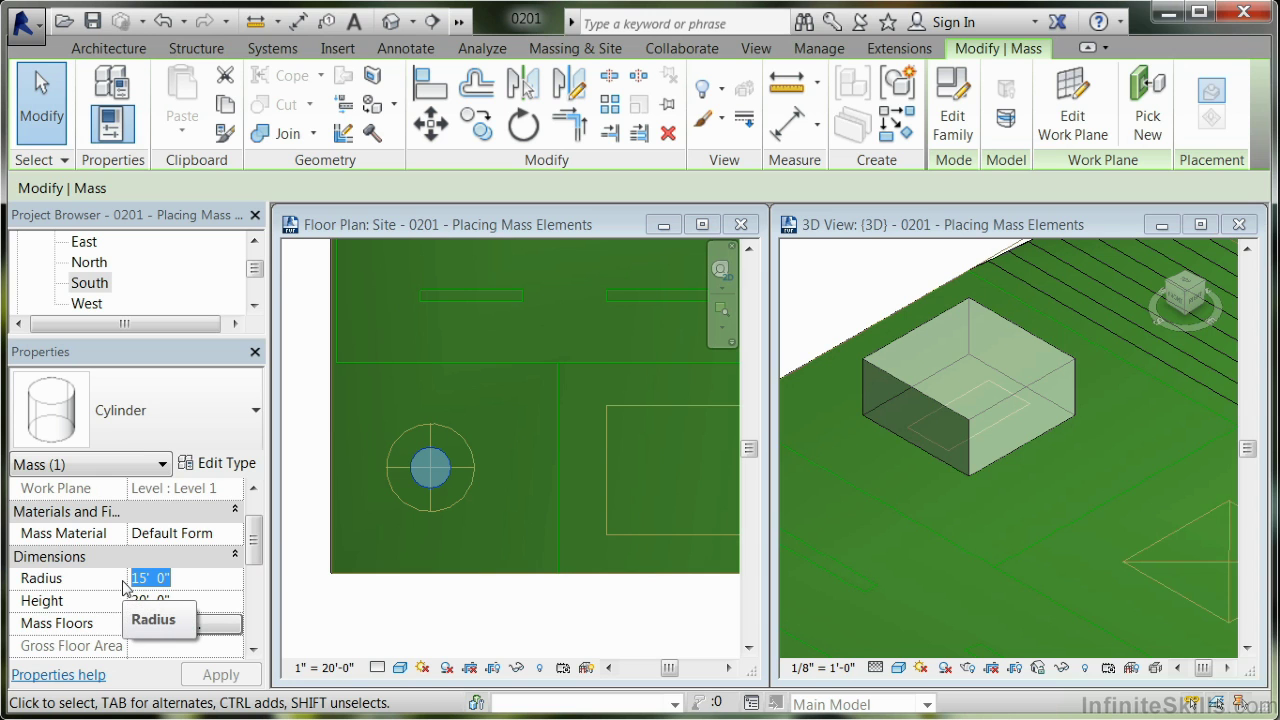
text(32 6)
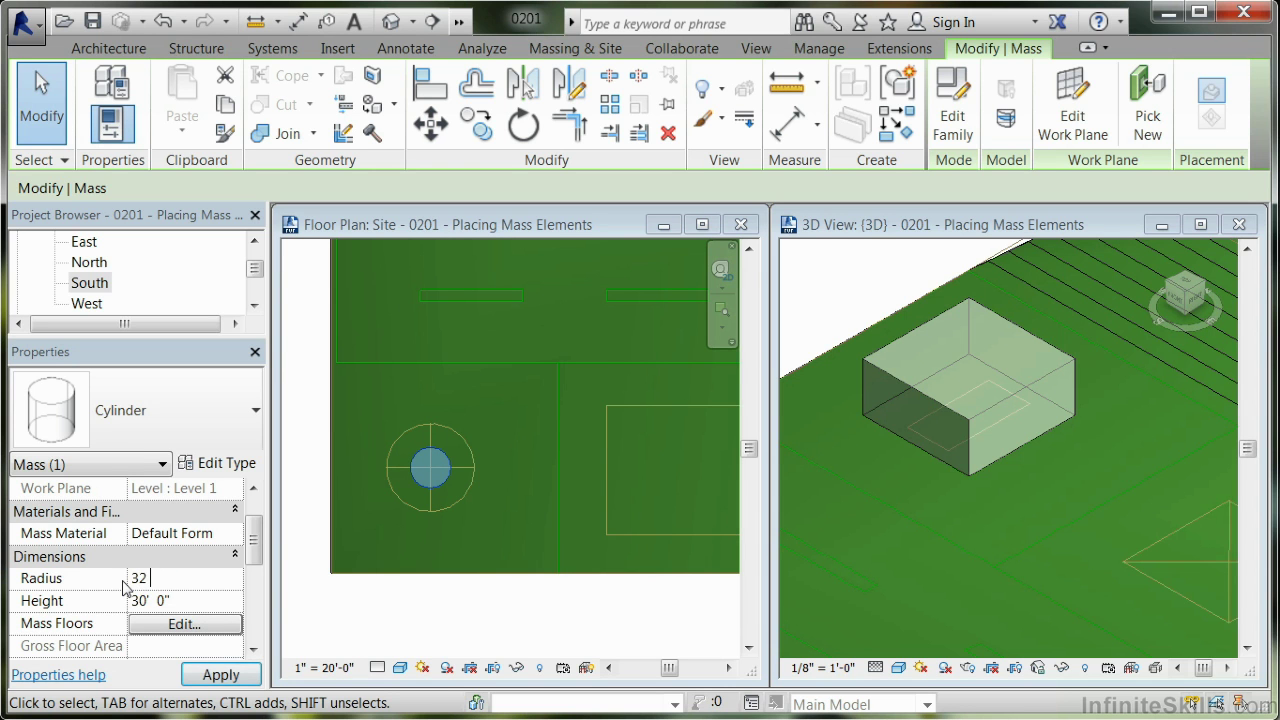
click(204, 681)
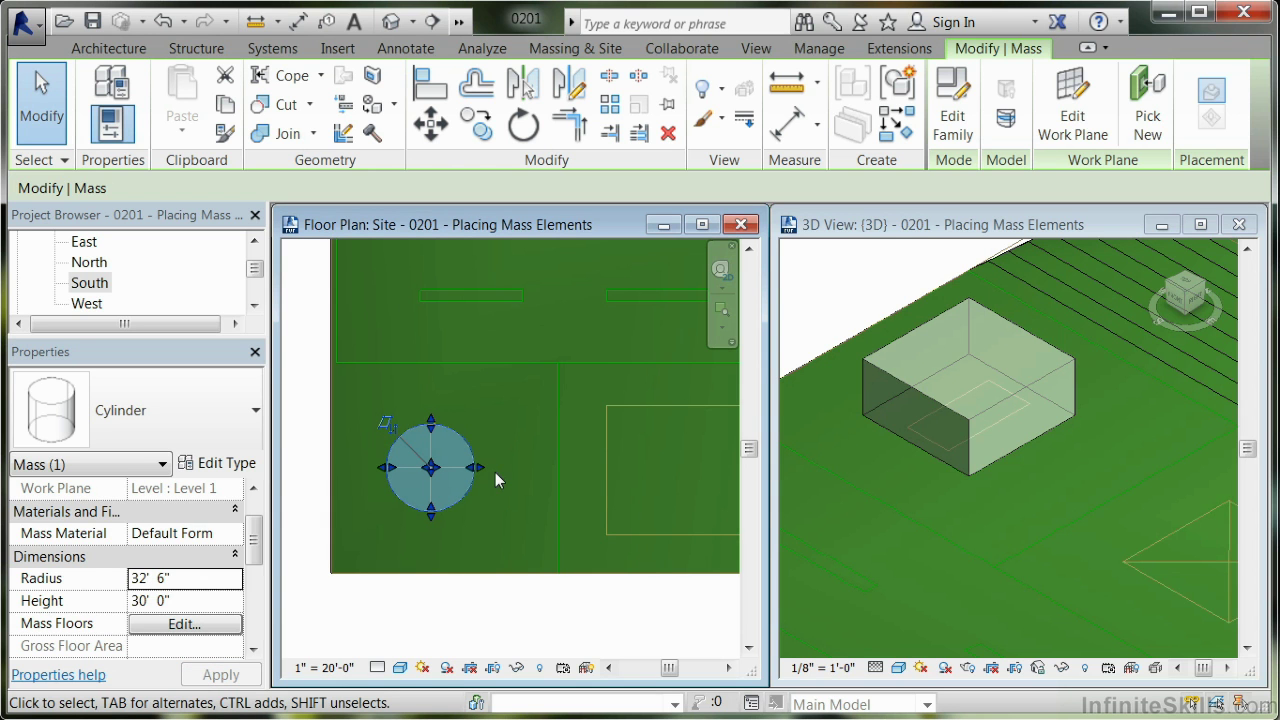
Step: Pan and zoom the 3D view to bring the enlarged cylinder into sight
middle_click(931, 460)
middle_drag(887, 505, 1103, 342)
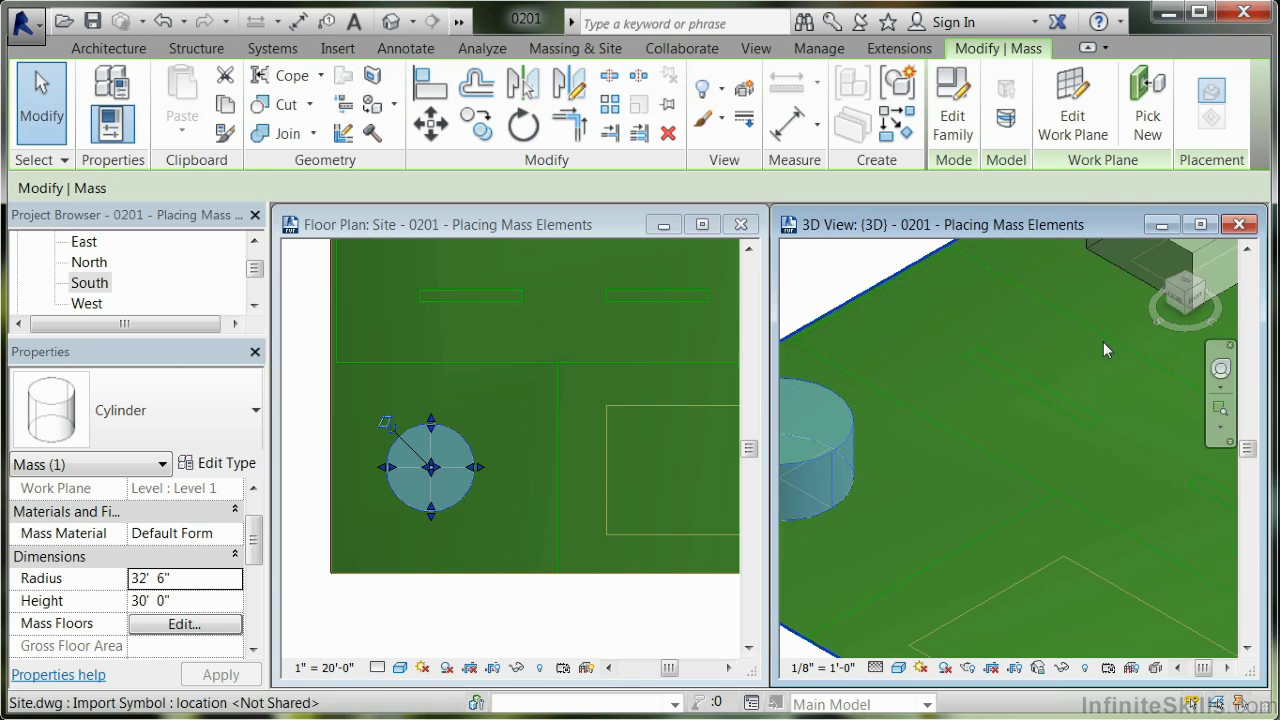
scroll(1047, 385, down, 3)
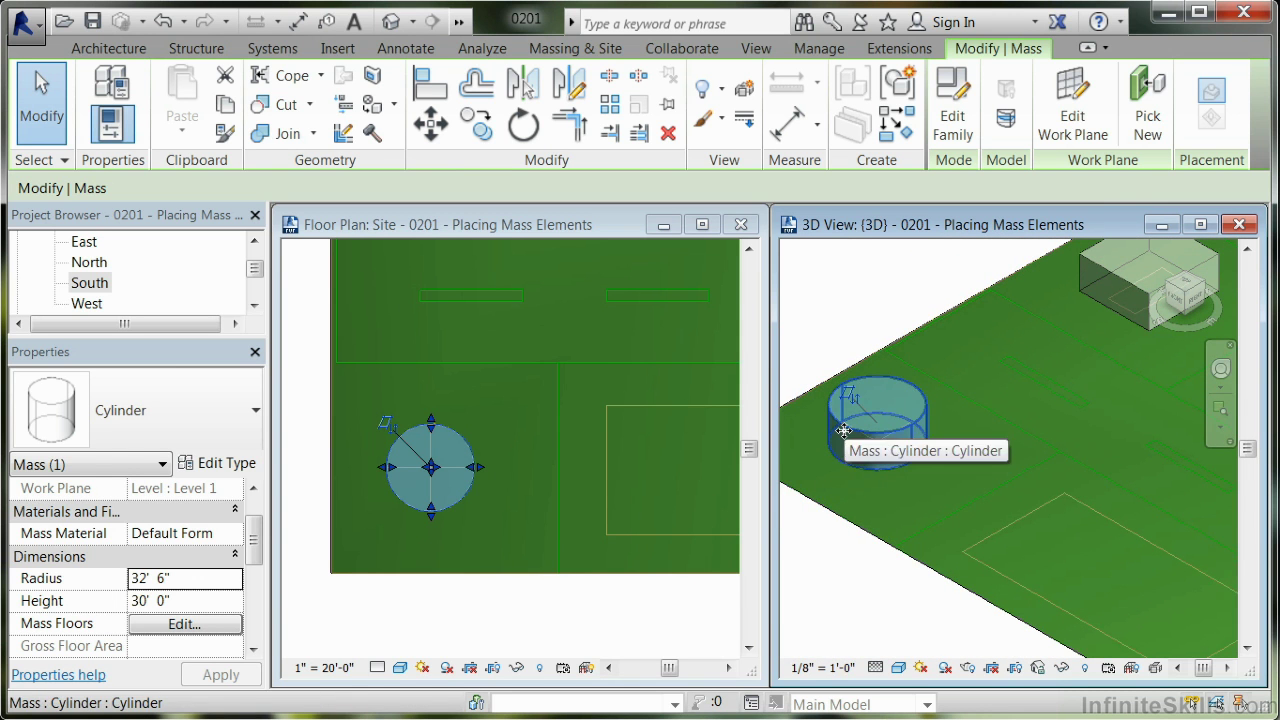
Step: Deselect the cylinder and toggle the mass display off, on, then off again to Show Mass by View Settings
click(837, 283)
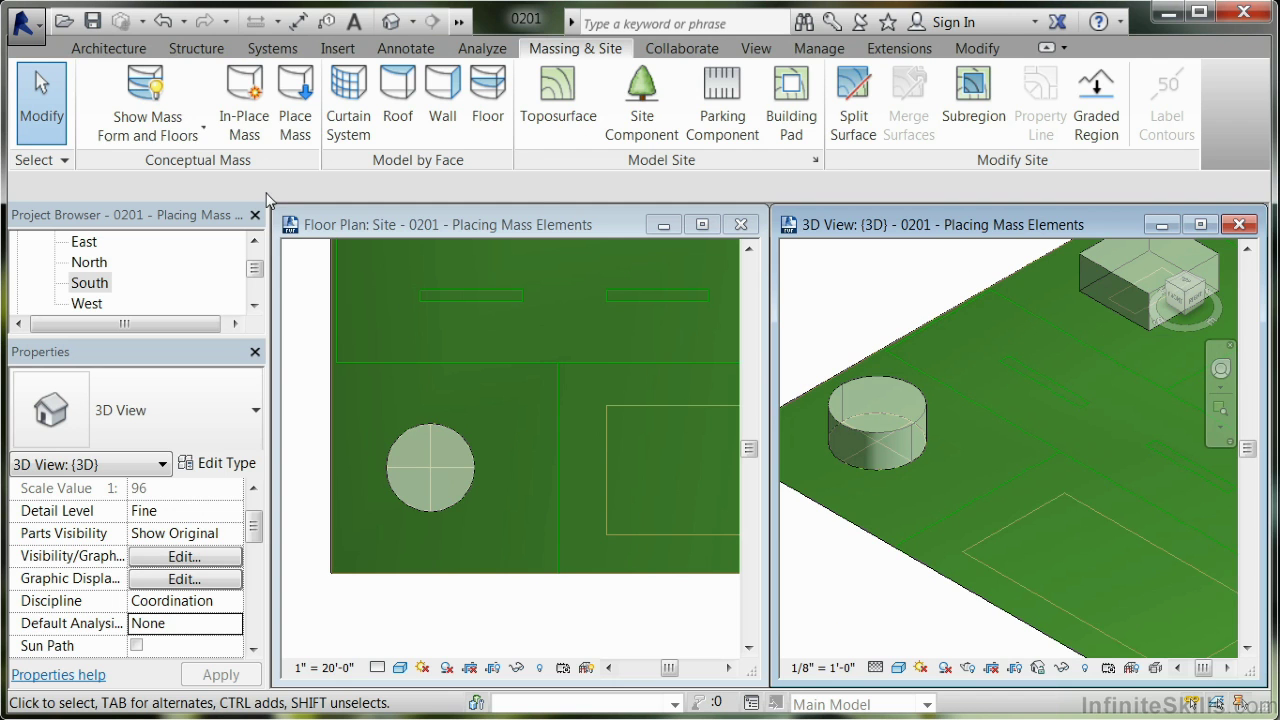
click(142, 90)
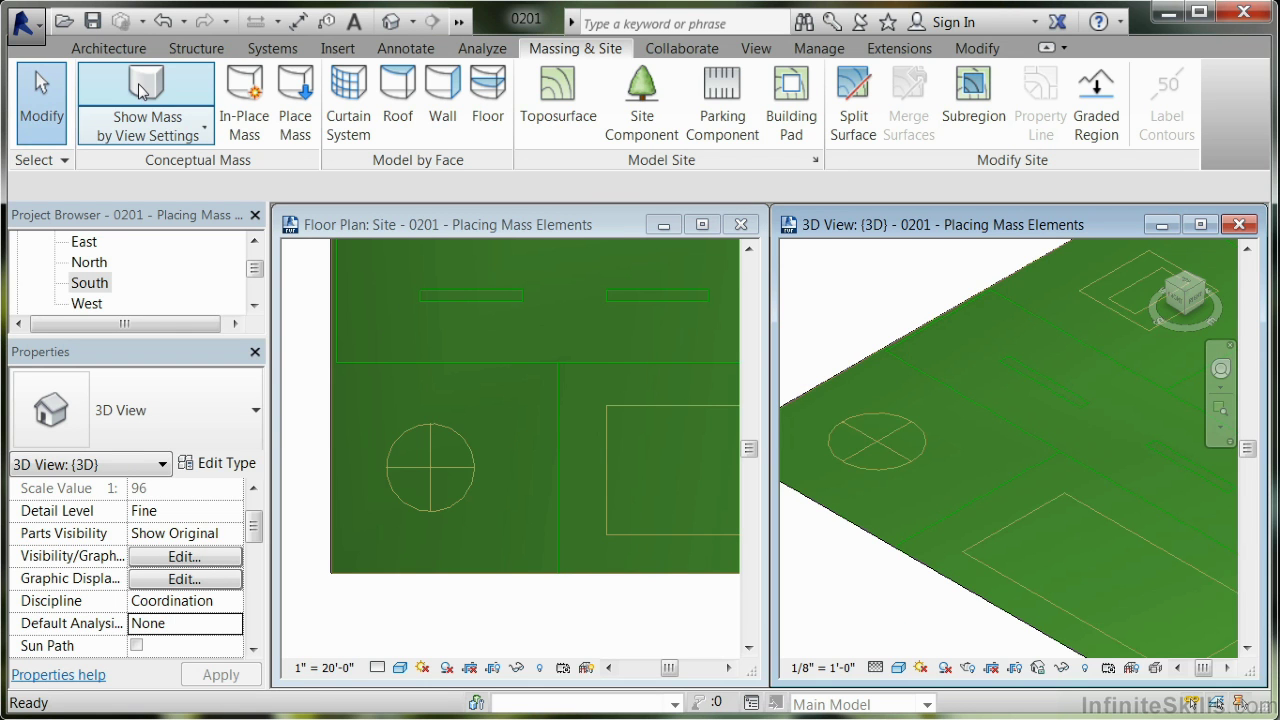
click(142, 90)
click(142, 90)
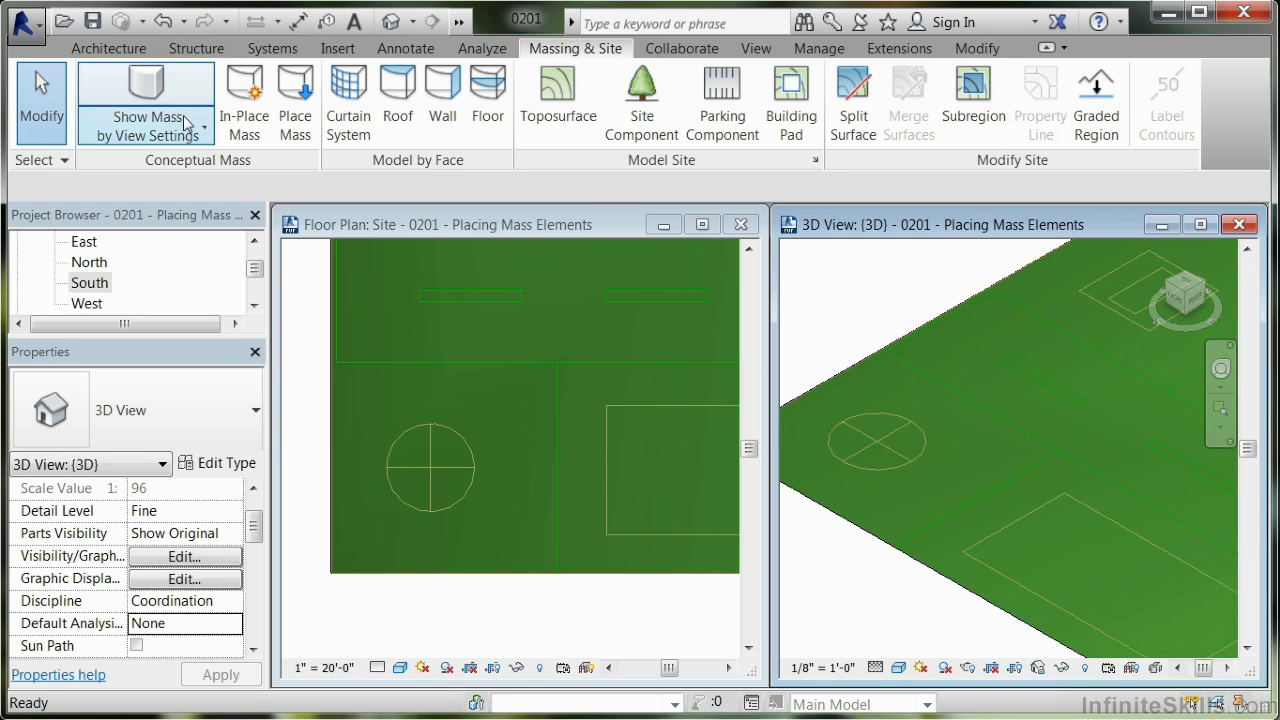